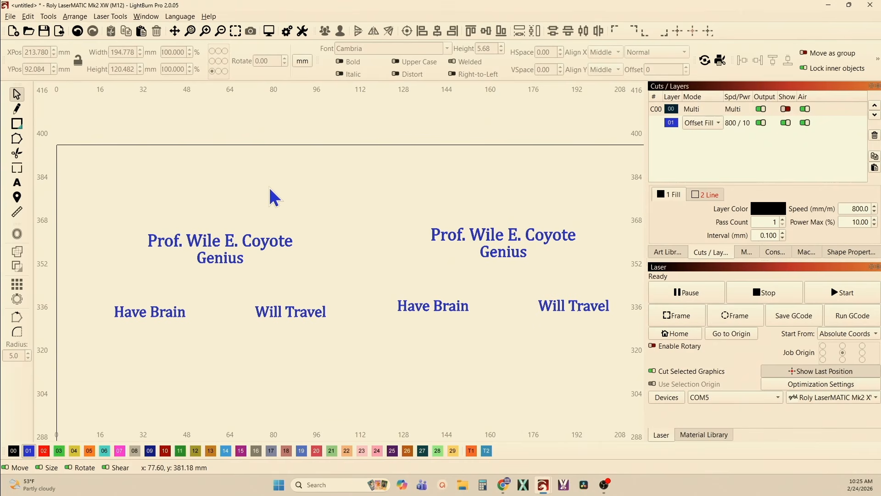
Show layer 00 and duplicate both designs with their text, placing the copies at about X 205 mm, Y 166 mm.
scroll(273, 191, right, 3)
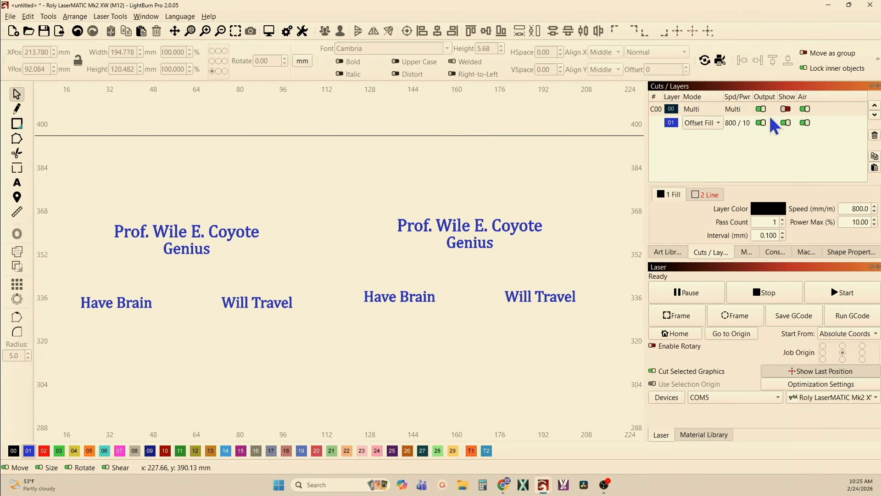
click(785, 109)
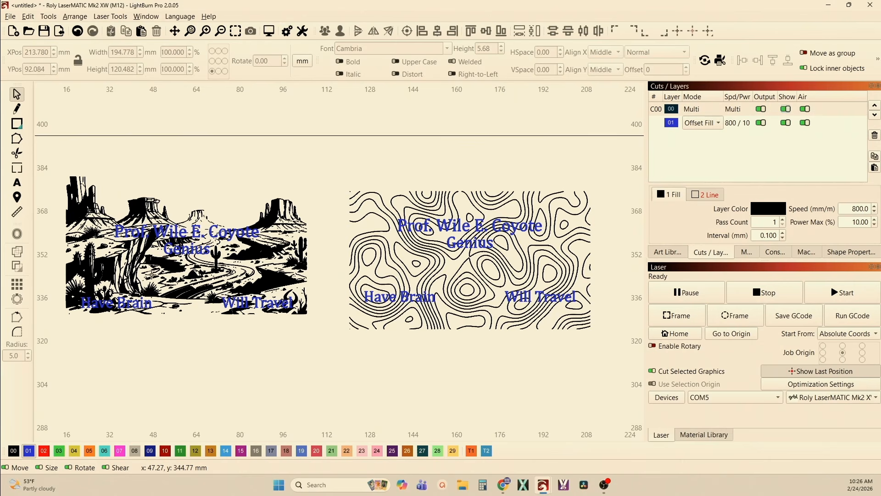
scroll(152, 272, down, 3)
scroll(226, 269, down, 3)
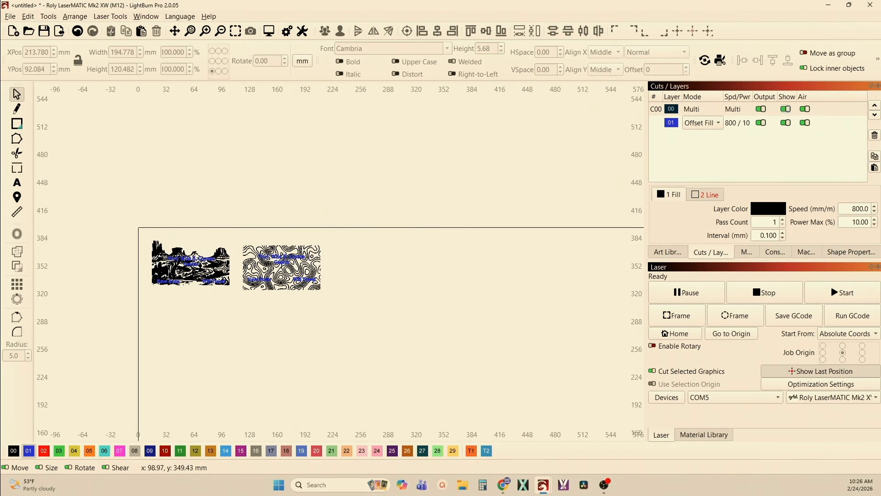
drag(192, 290, 356, 324)
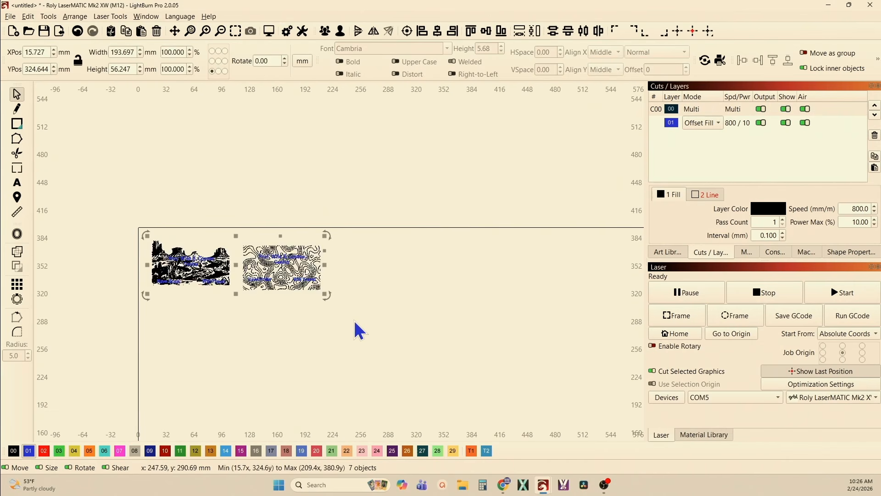
key(ctrl+d)
scroll(274, 327, down, 3)
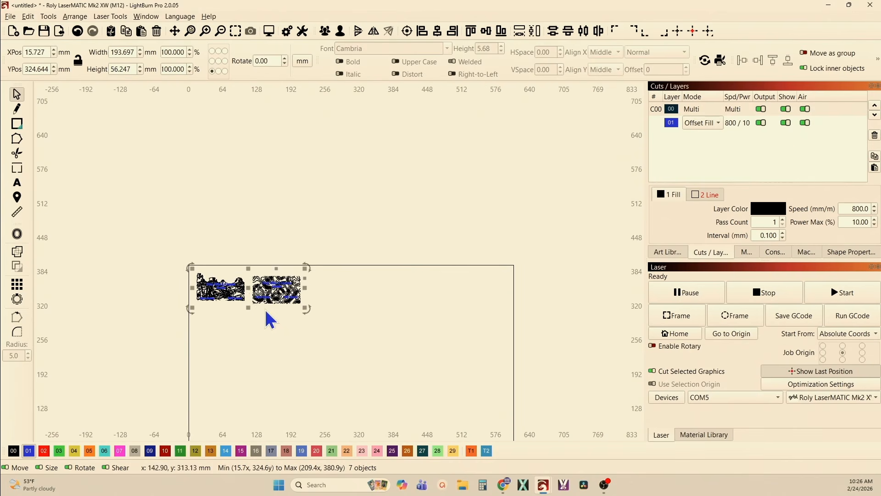
drag(248, 288, 350, 375)
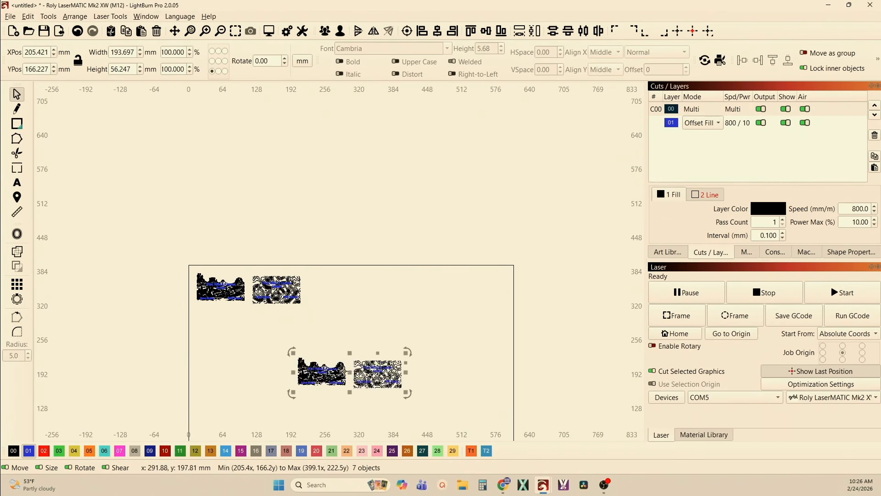
scroll(343, 371, up, 5)
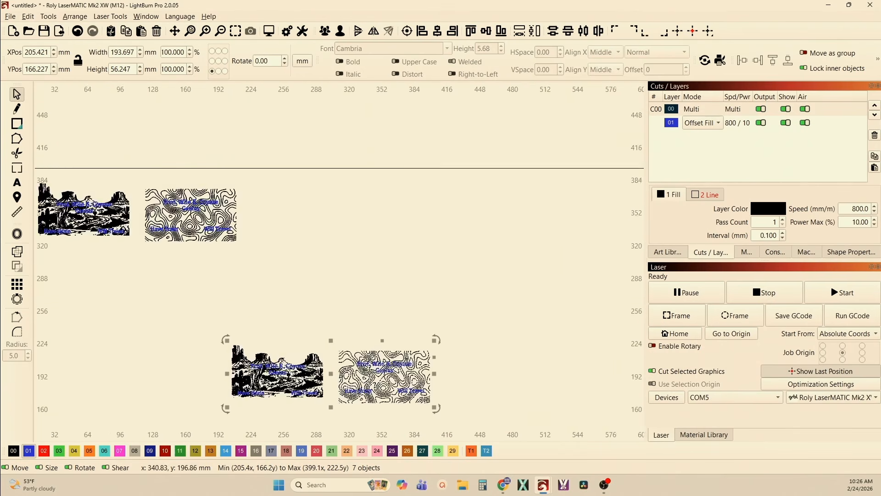
scroll(356, 374, up, 3)
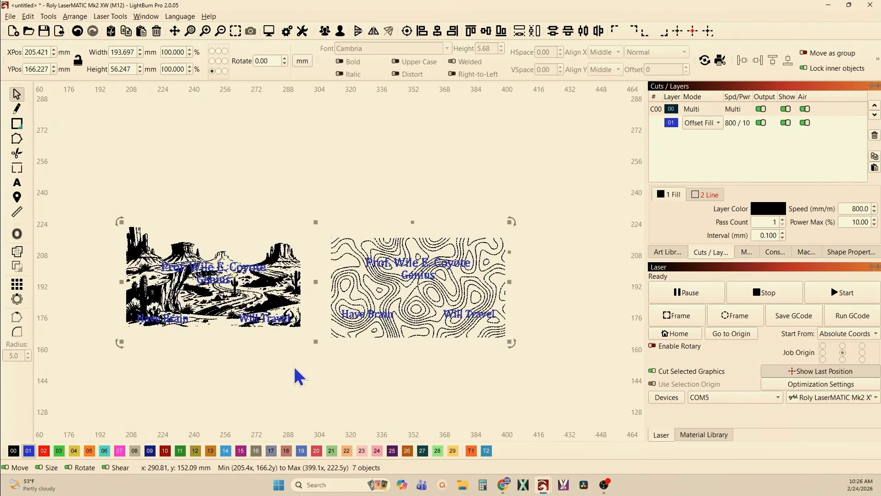
click(300, 373)
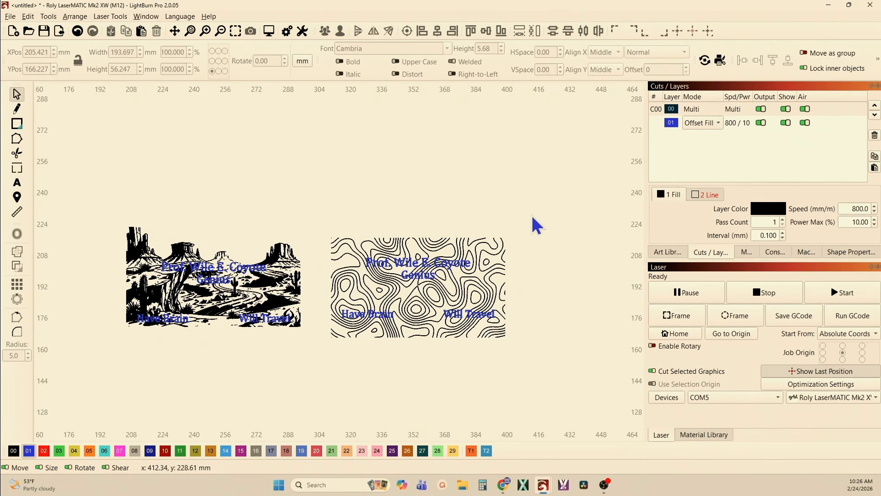
Hide layer 00 so that only the copied text on layer 01 is displayed.
click(785, 109)
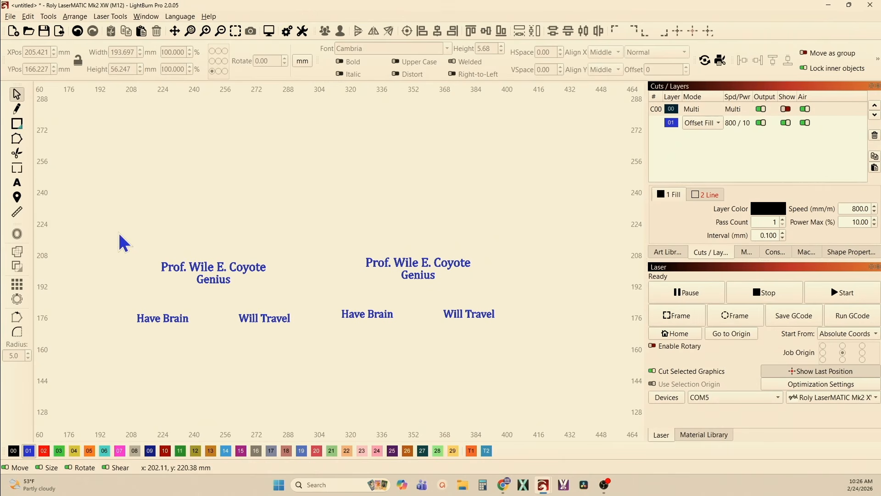
drag(113, 227, 553, 363)
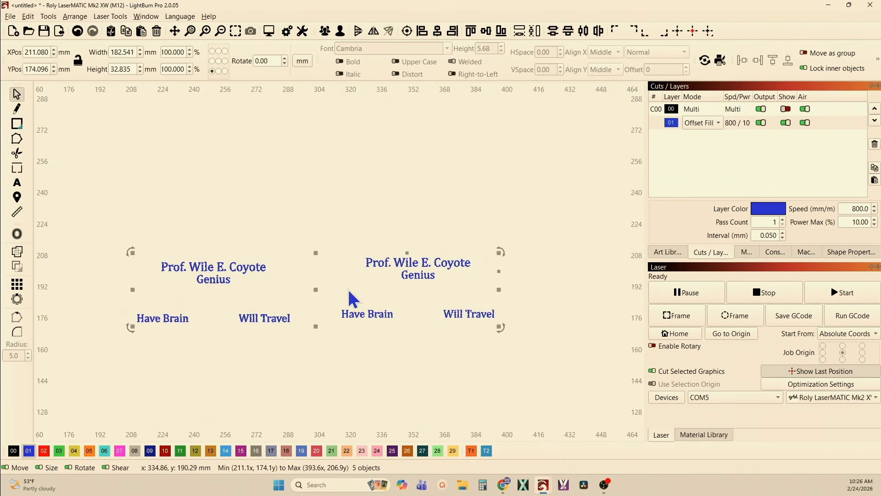
click(296, 363)
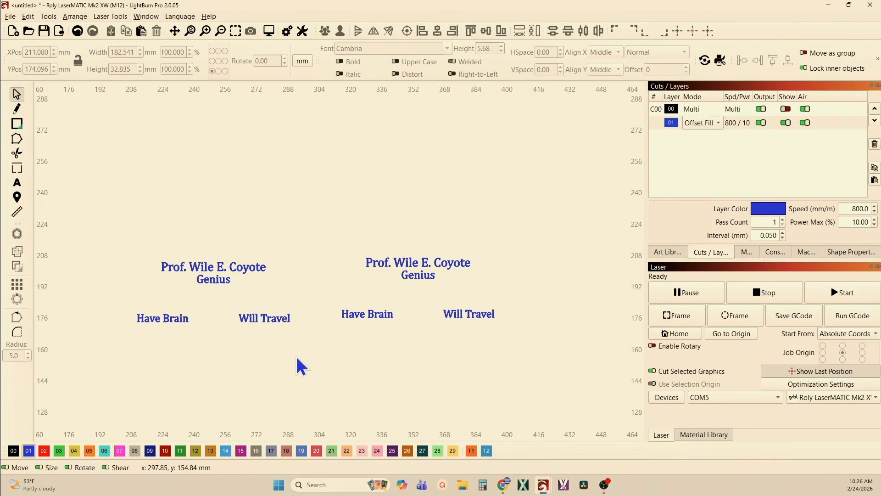
Set up a 1.00 mm outward offset for the desert copy's text, with deletion of the original objects turned off.
drag(102, 225, 310, 350)
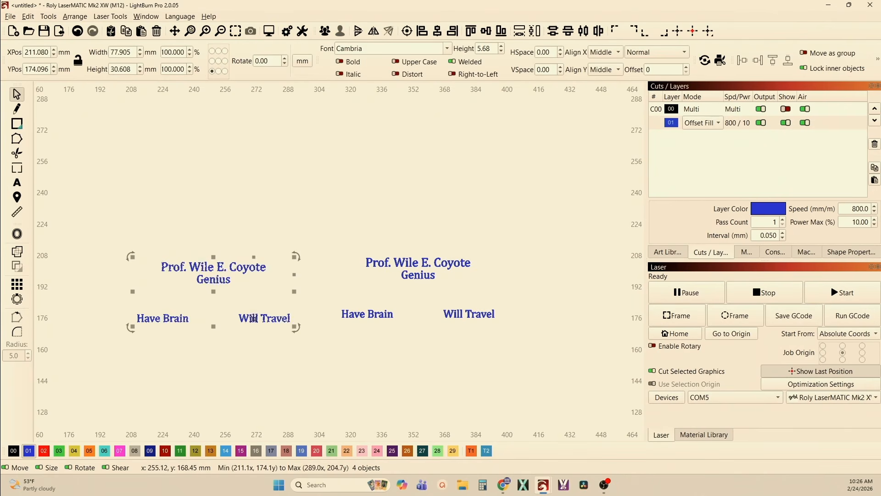
click(19, 236)
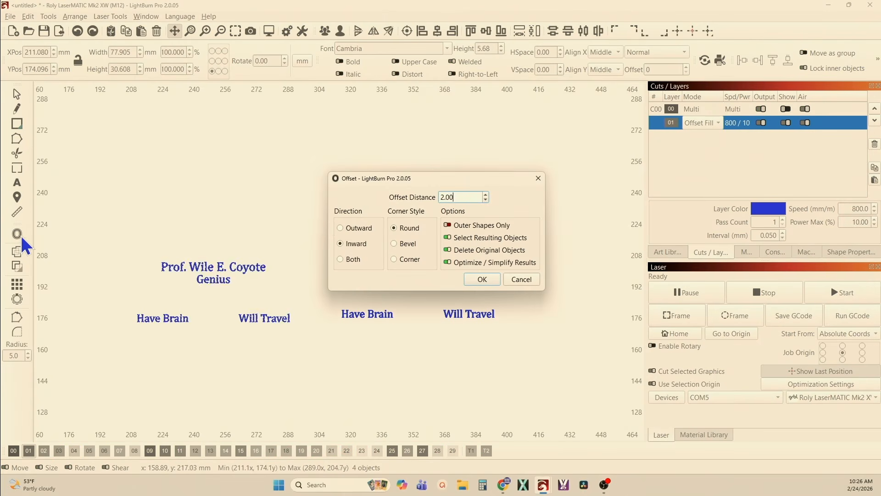
click(342, 229)
click(486, 200)
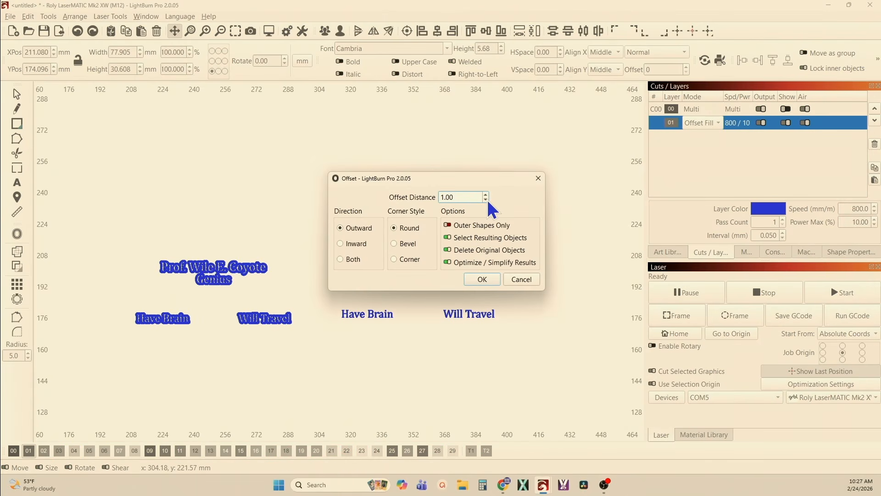
click(447, 250)
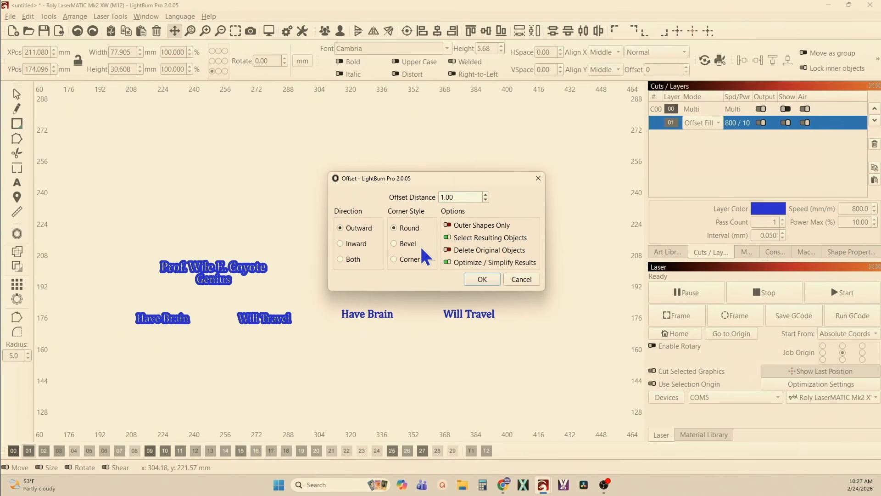
Preview the text offset with the Corner style, examine the letter outlines up close, and return to Round.
click(395, 259)
scroll(213, 276, up, 5)
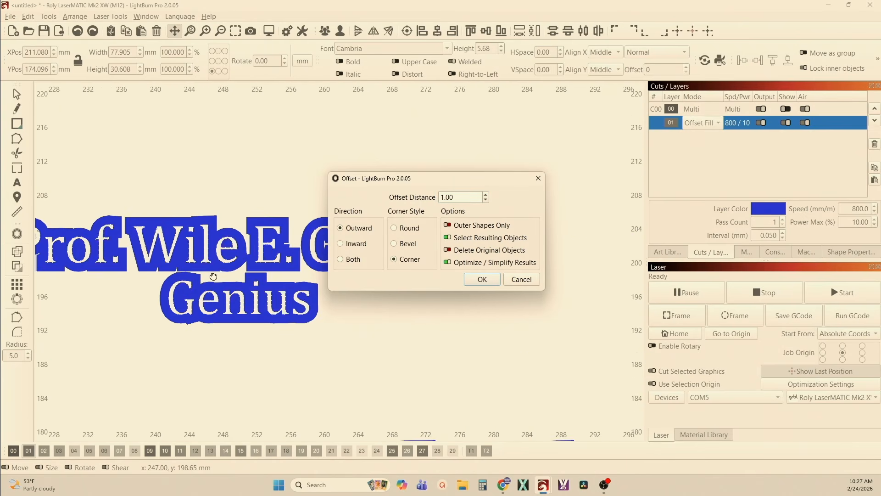
scroll(122, 230, up, 3)
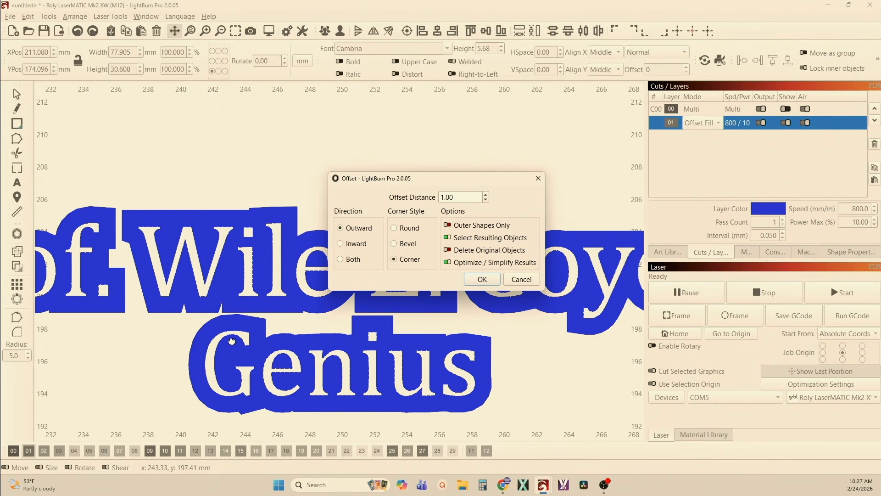
scroll(151, 351, down, 2)
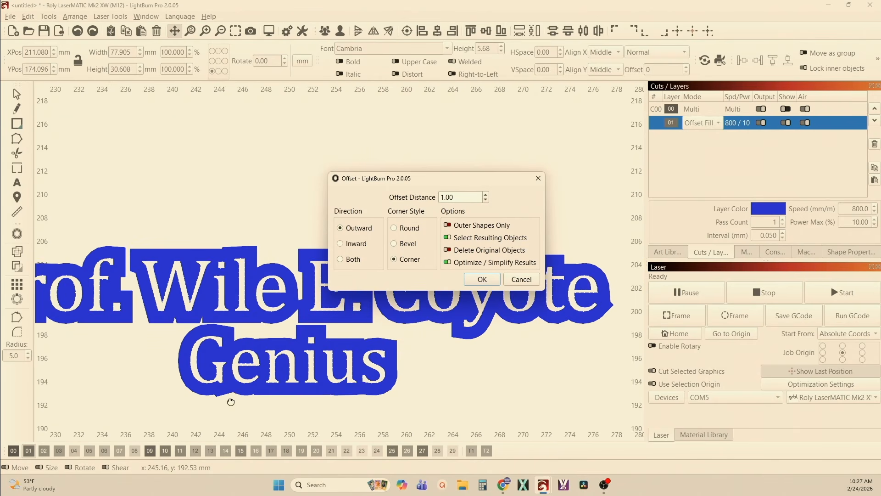
scroll(231, 402, up, 3)
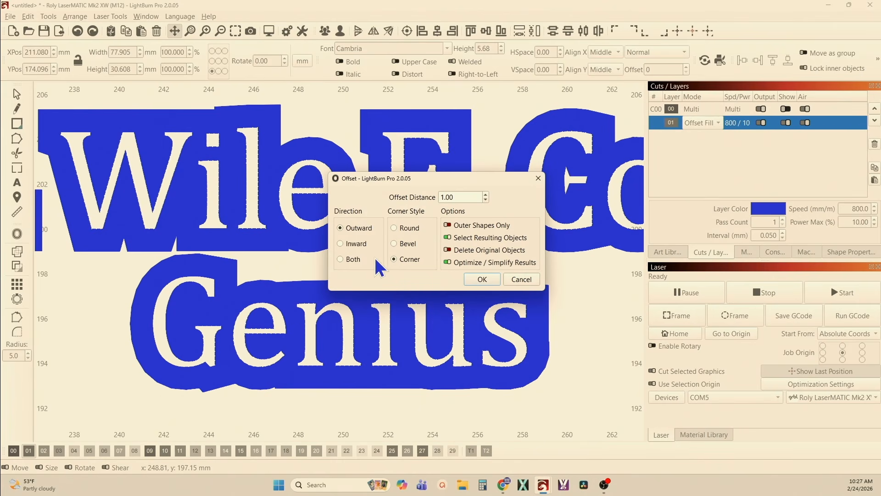
click(395, 228)
scroll(321, 240, down, 6)
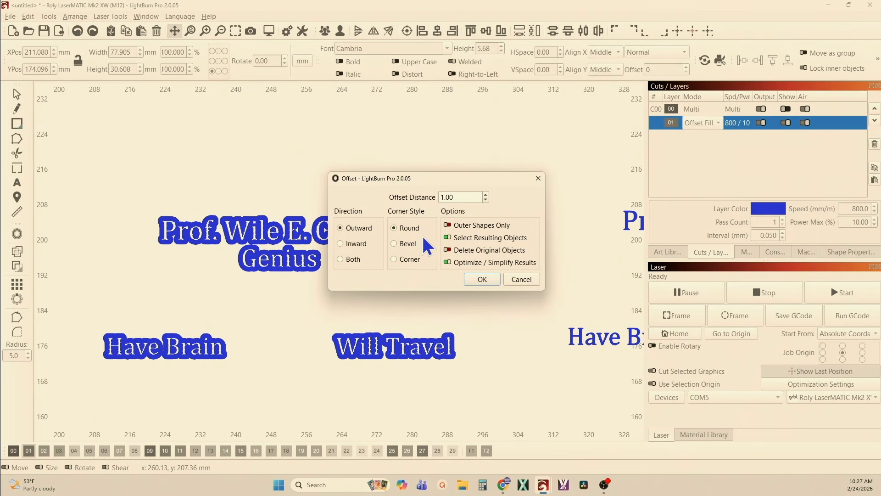
Apply the offset to the desert copy's text and create the same offset for the contour-line copy's text.
click(482, 280)
scroll(308, 299, down, 3)
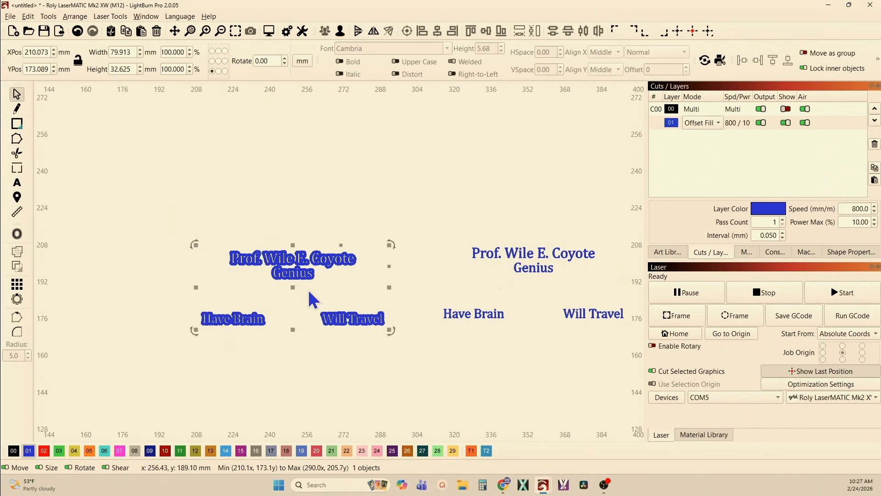
drag(421, 225, 636, 354)
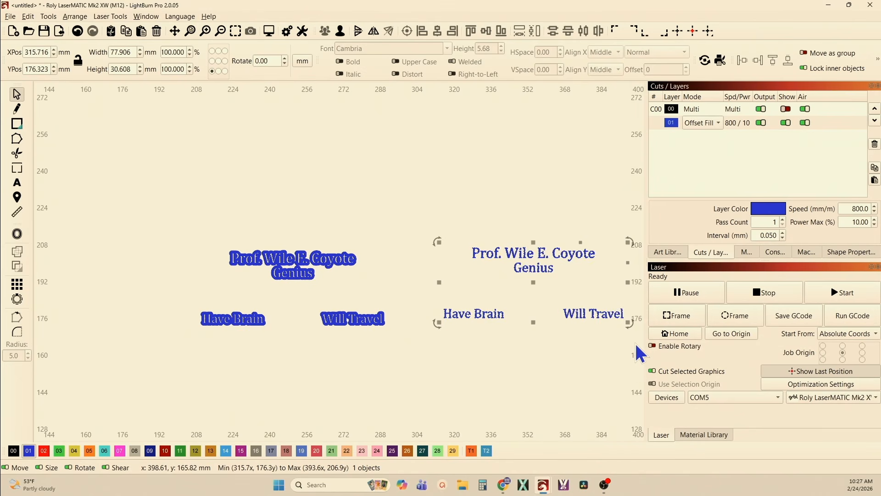
click(18, 237)
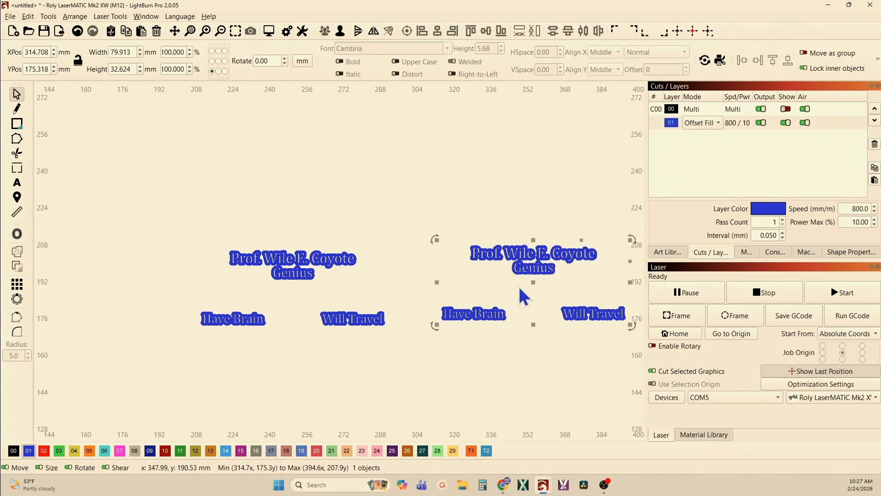
Show layer 00 and hide layer 01 to isolate the background artwork.
click(785, 109)
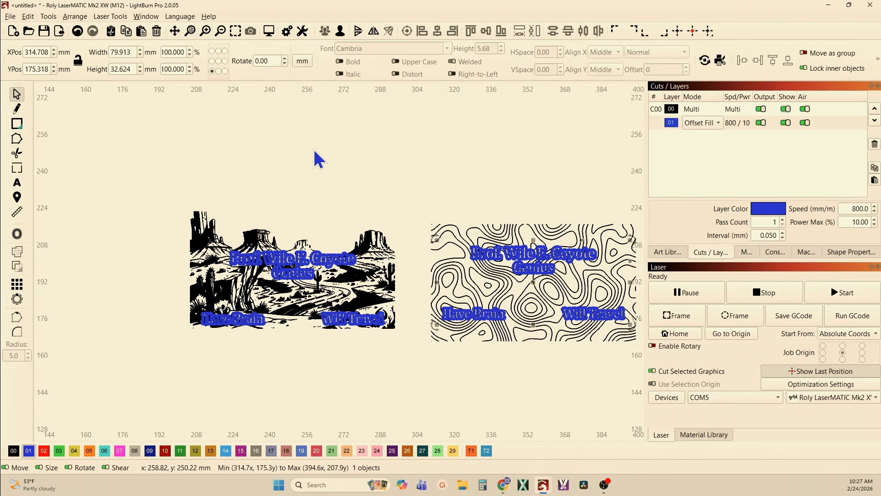
click(786, 122)
scroll(238, 238, down, 1)
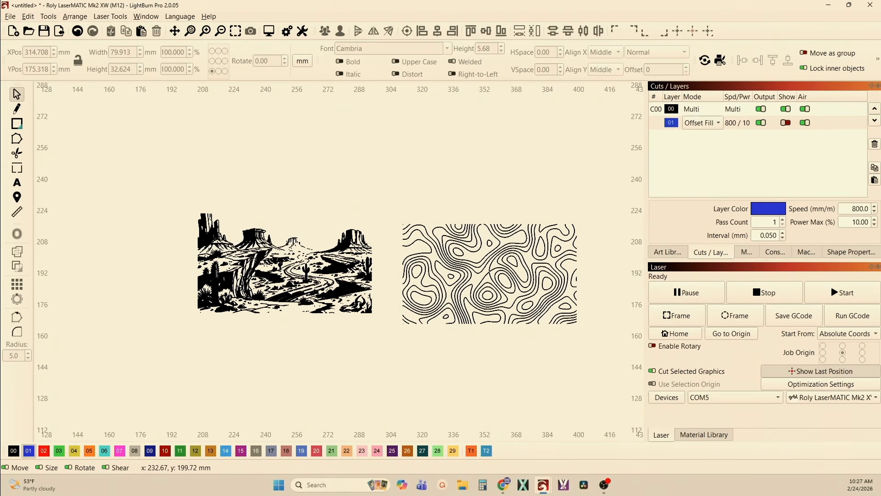
Select the desert and contour-line backgrounds individually to check whether each one is a single grouped object.
click(253, 258)
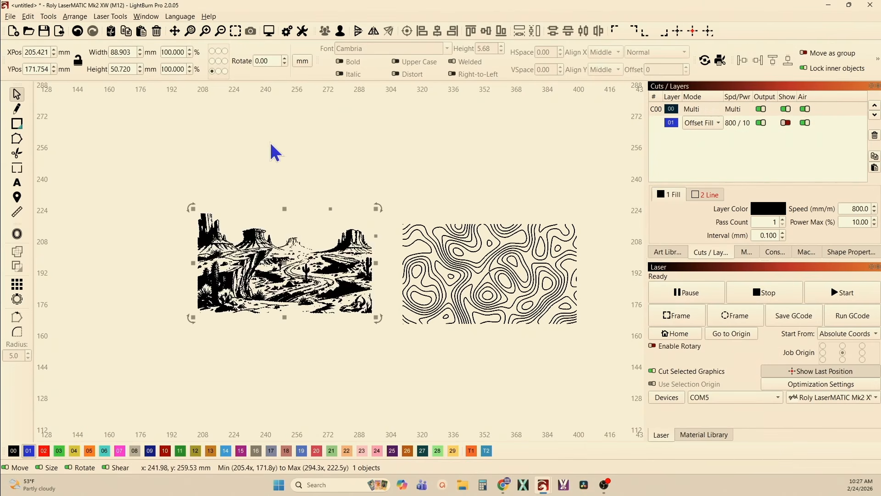
click(451, 268)
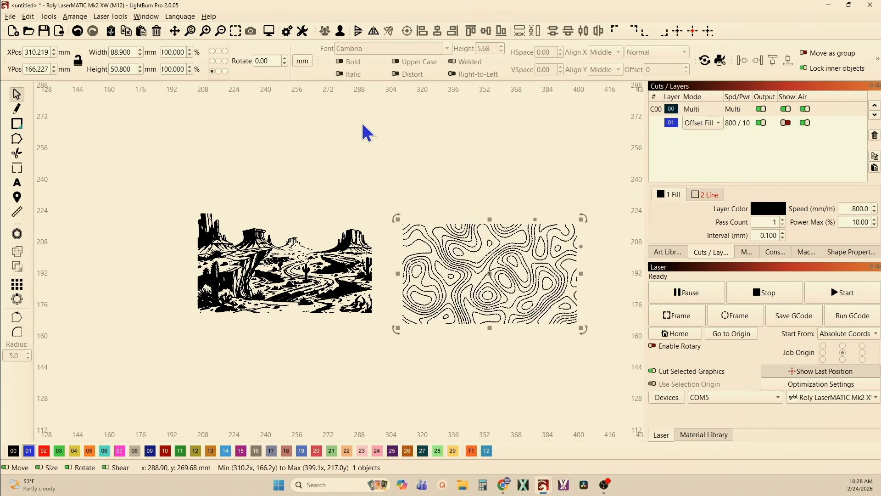
drag(178, 178, 387, 374)
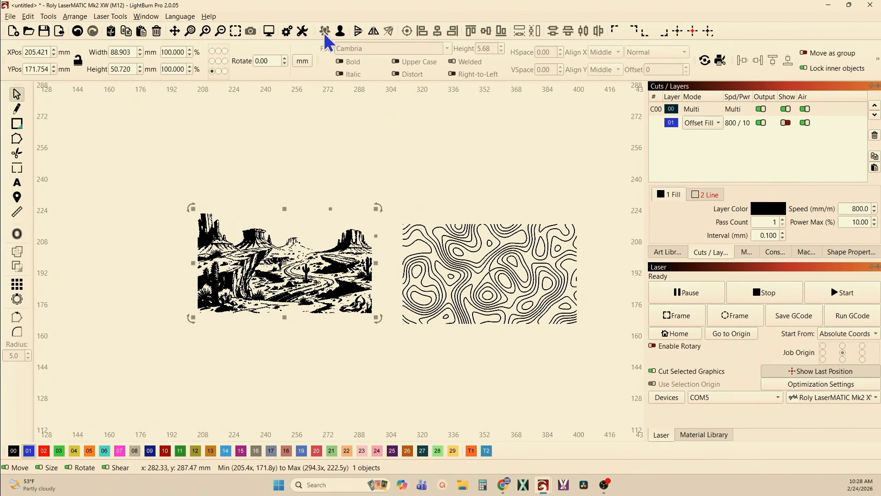
click(478, 172)
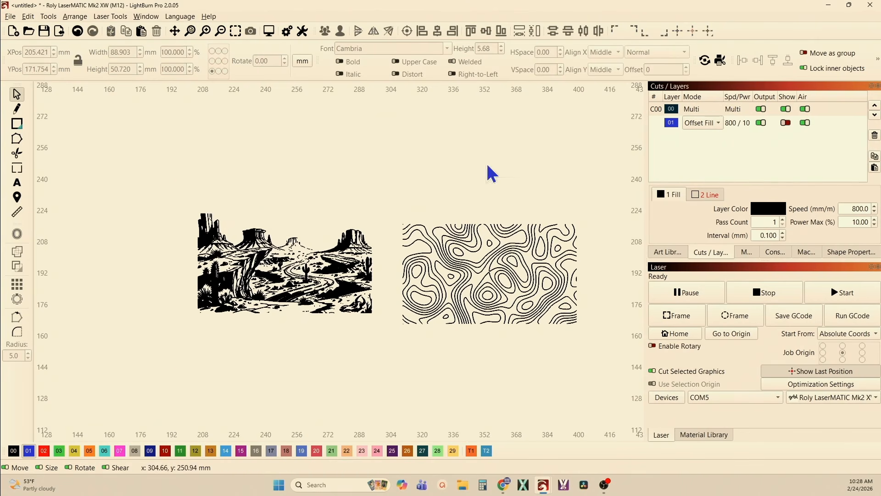
Show layer 01 and subtract the text's offset outline from the desert background.
click(786, 122)
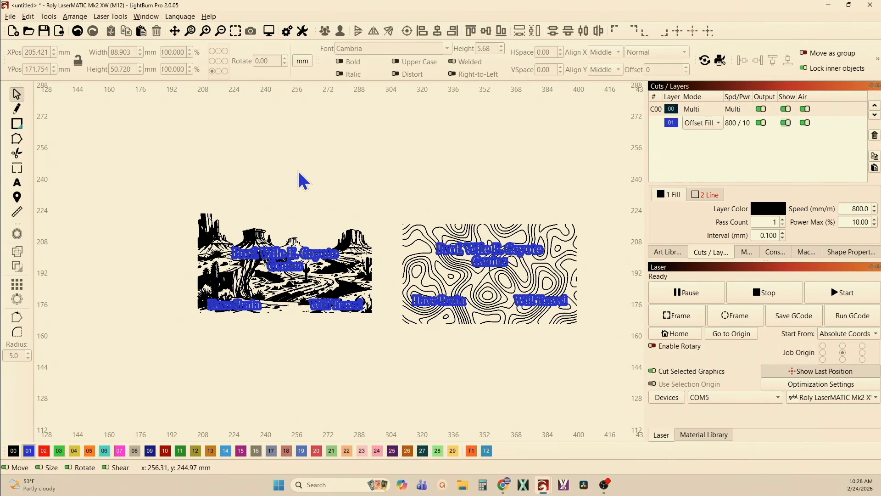
scroll(264, 255, up, 5)
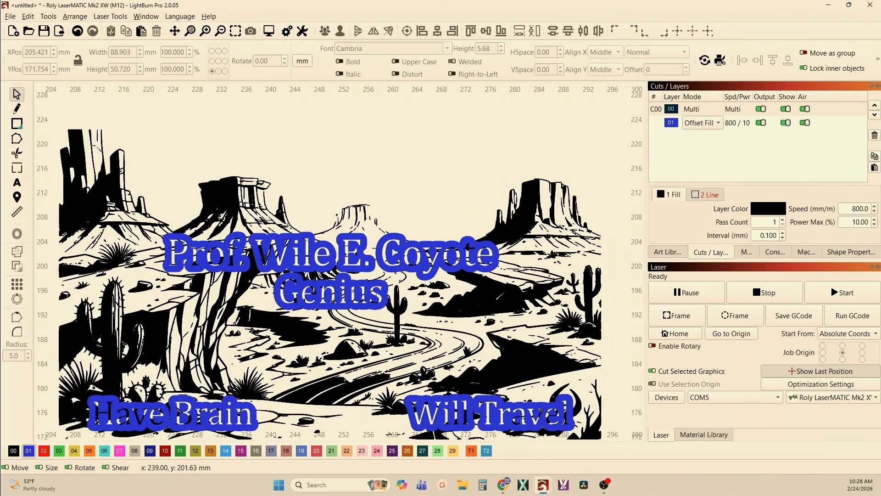
click(239, 208)
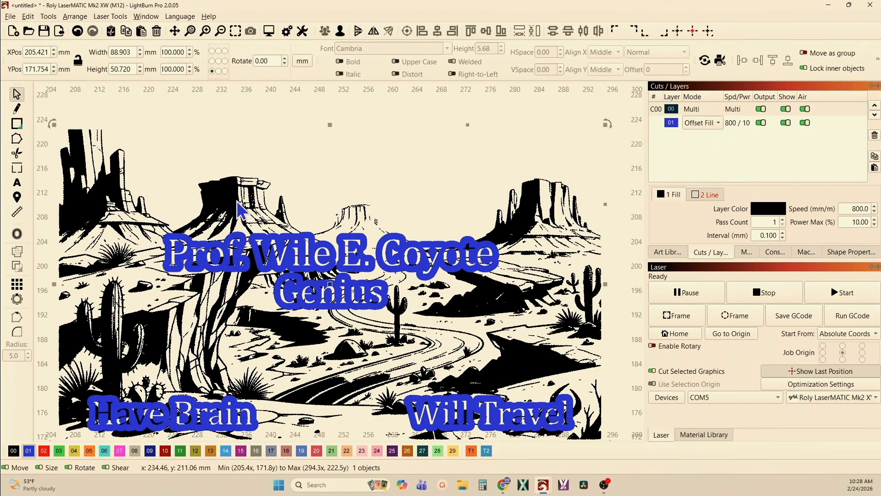
scroll(400, 232, up, 10)
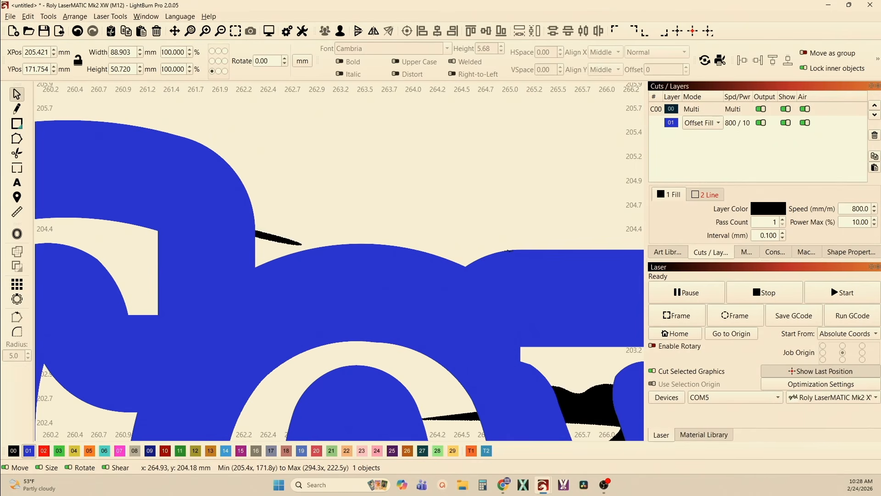
shift+click(508, 251)
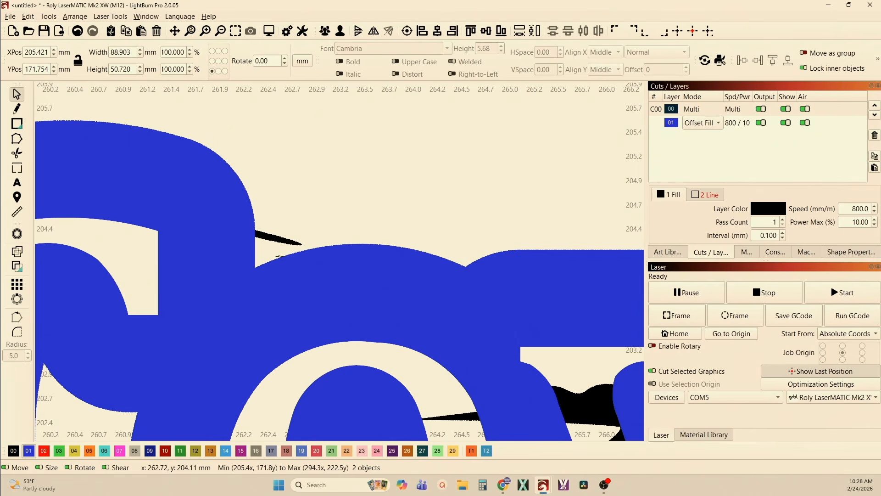
click(15, 270)
scroll(222, 257, down, 3)
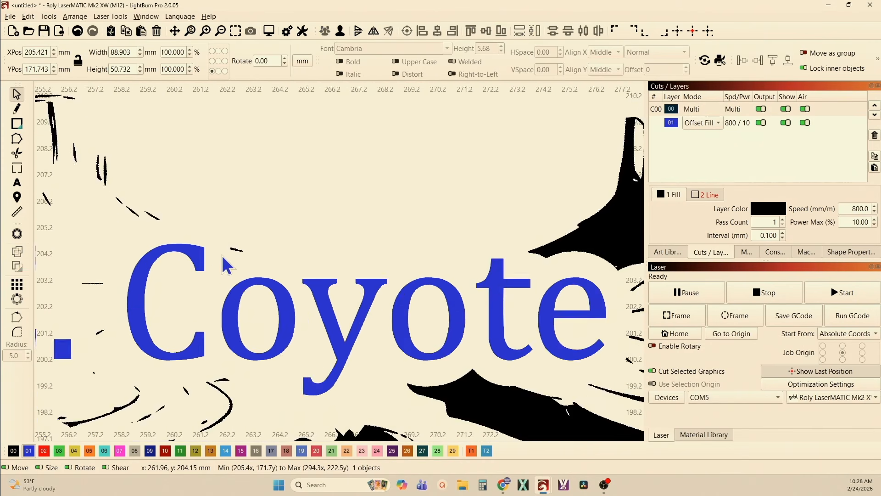
Subtract the text's offset outline from the contour-line background and clear the selection.
scroll(221, 255, down, 8)
scroll(384, 253, up, 4)
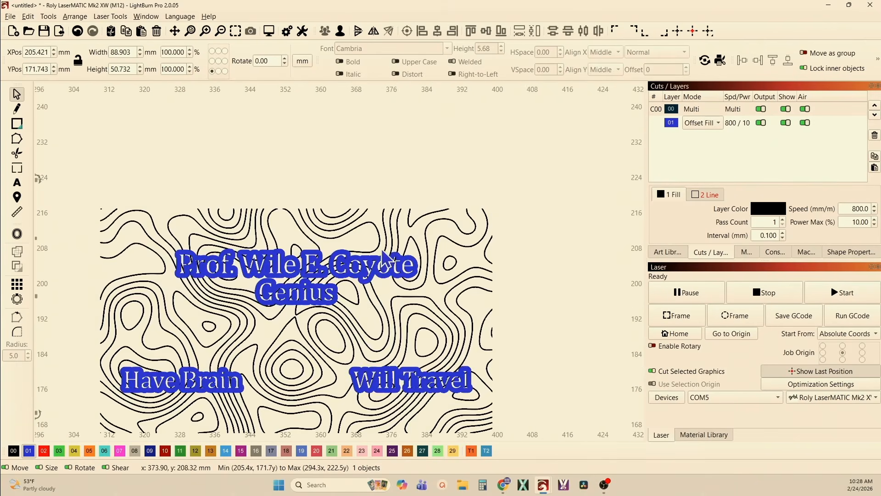
scroll(383, 253, up, 5)
click(390, 228)
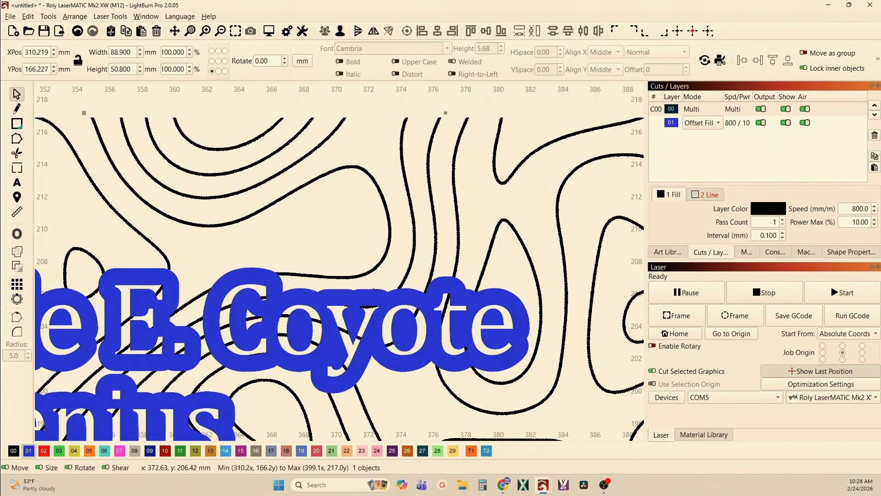
shift+click(375, 290)
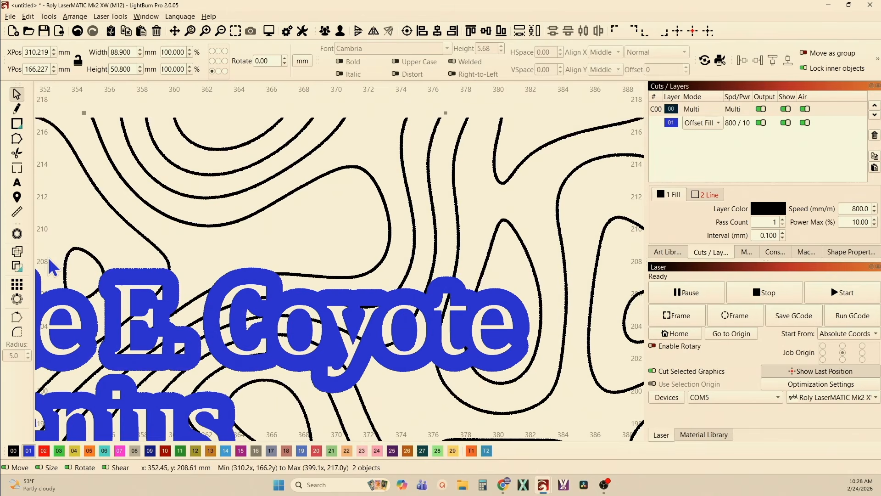
click(17, 266)
scroll(239, 271, down, 5)
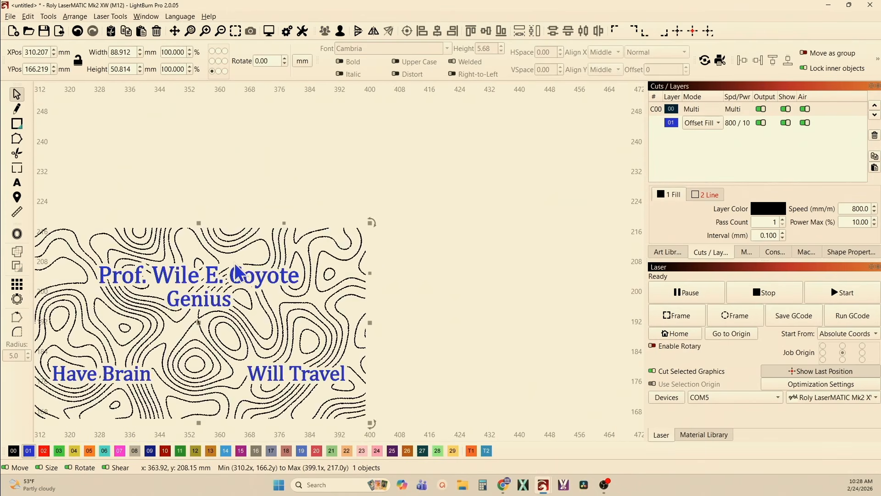
scroll(236, 274, down, 6)
drag(185, 331, 272, 334)
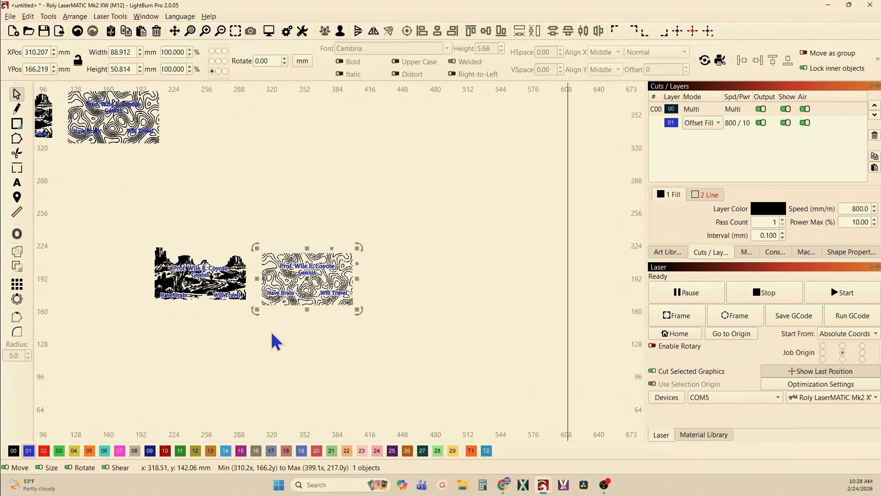
click(271, 334)
Examine the cleared areas around the text on both artworks for stray background fragments and line ends.
scroll(262, 331, up, 6)
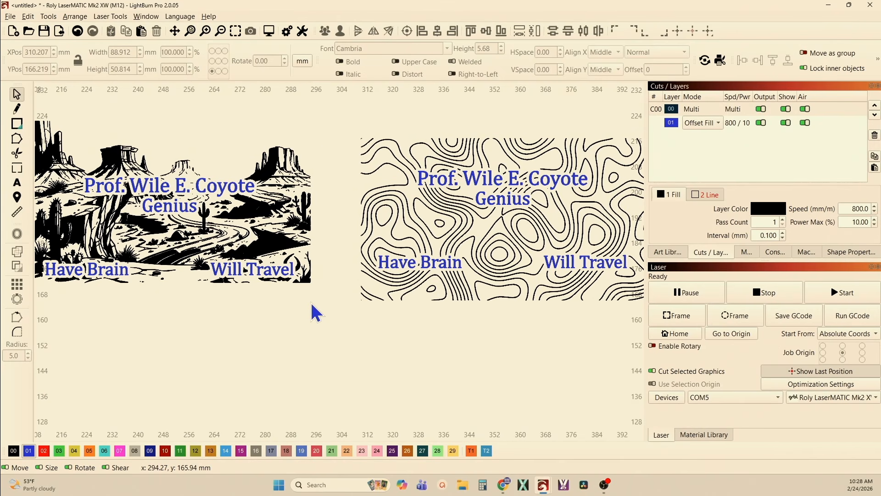
scroll(546, 170, up, 7)
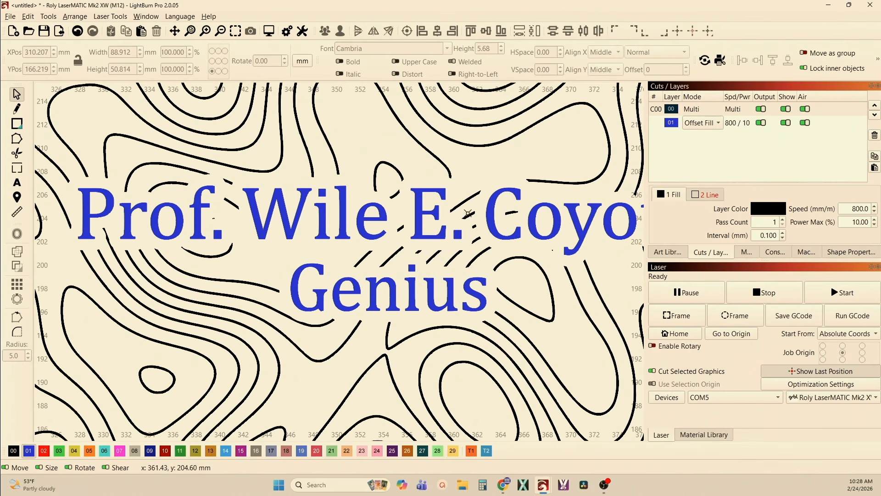
scroll(216, 227, up, 12)
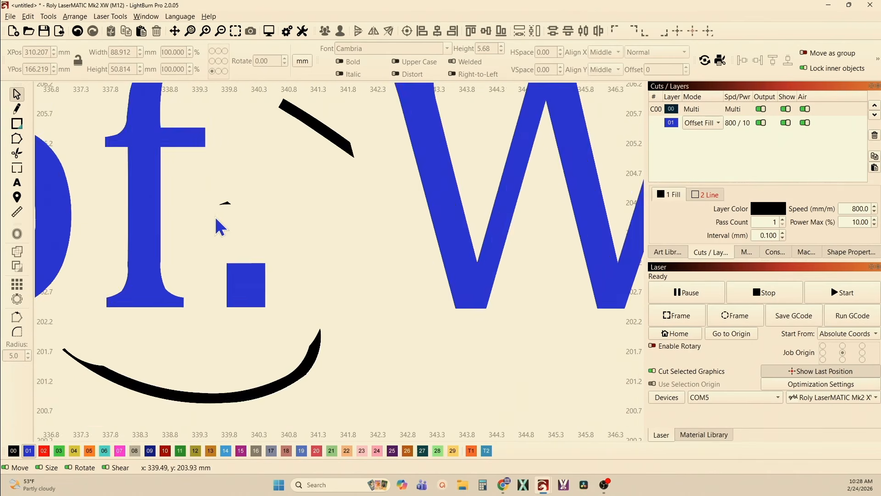
scroll(236, 200, down, 10)
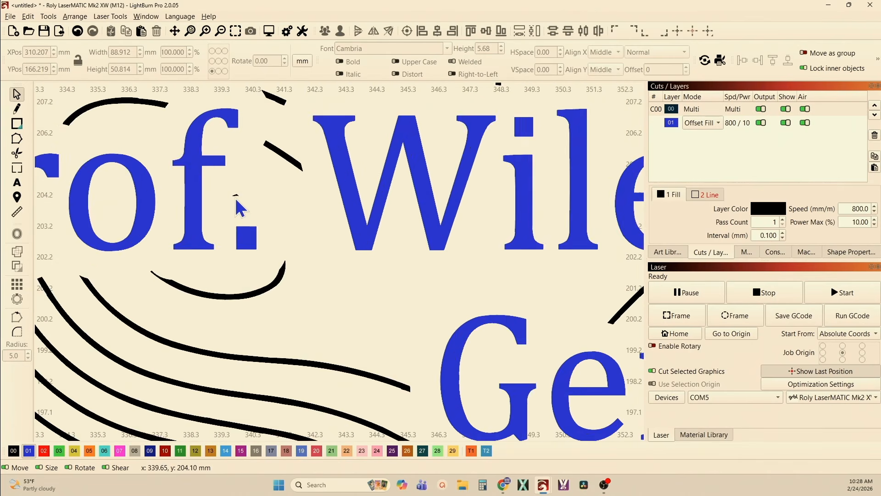
scroll(266, 190, down, 3)
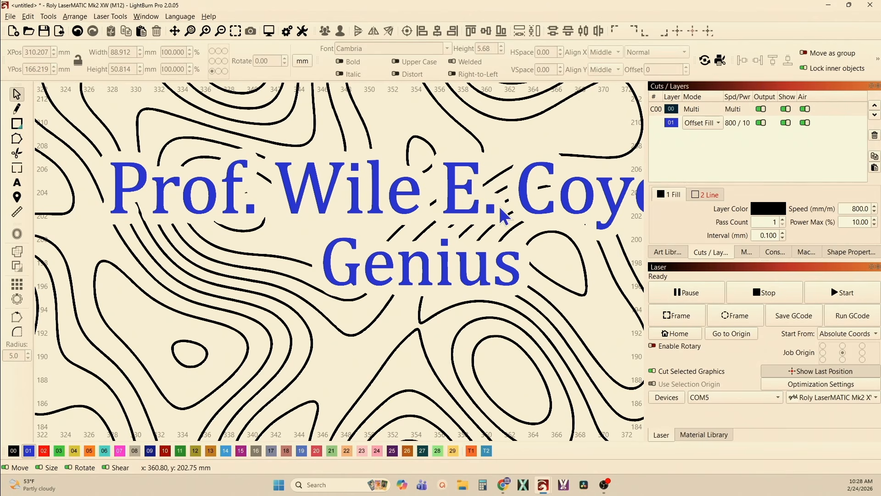
scroll(477, 231, down, 7)
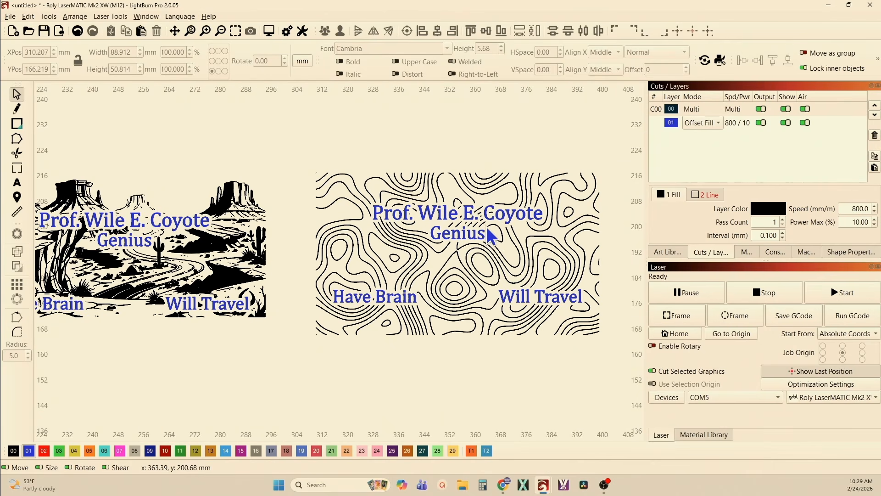
scroll(394, 293, up, 12)
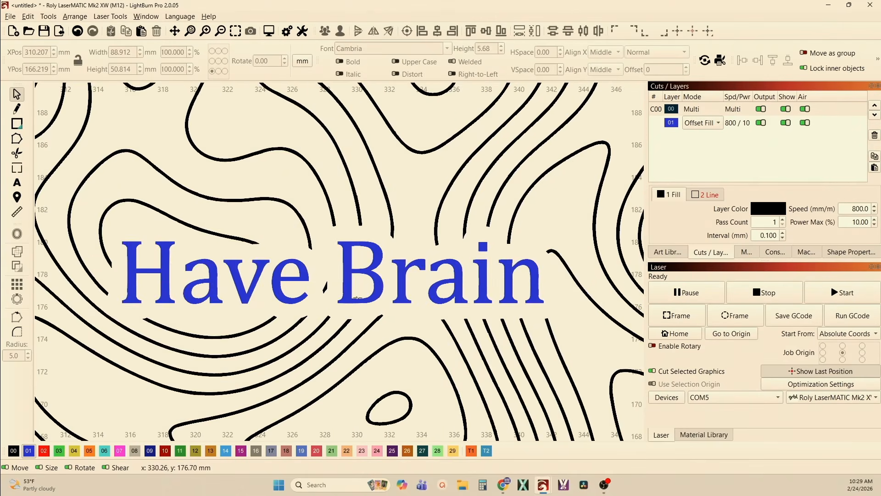
scroll(273, 280, down, 10)
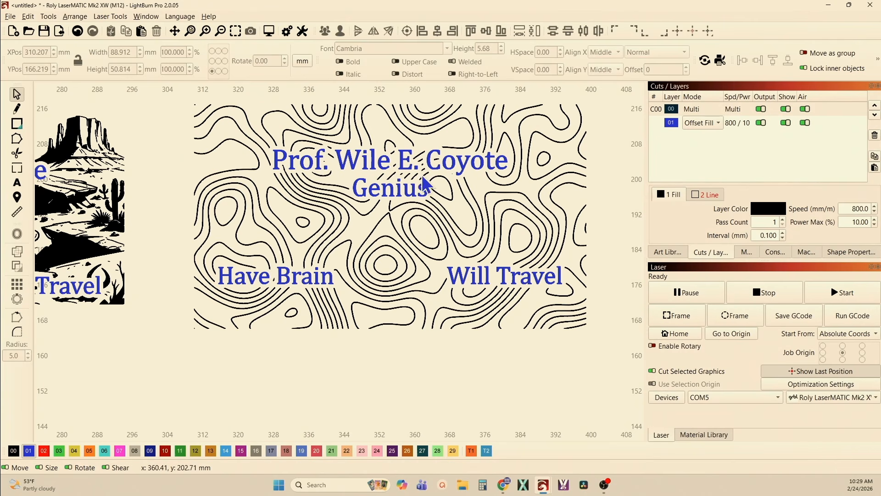
scroll(408, 174, up, 3)
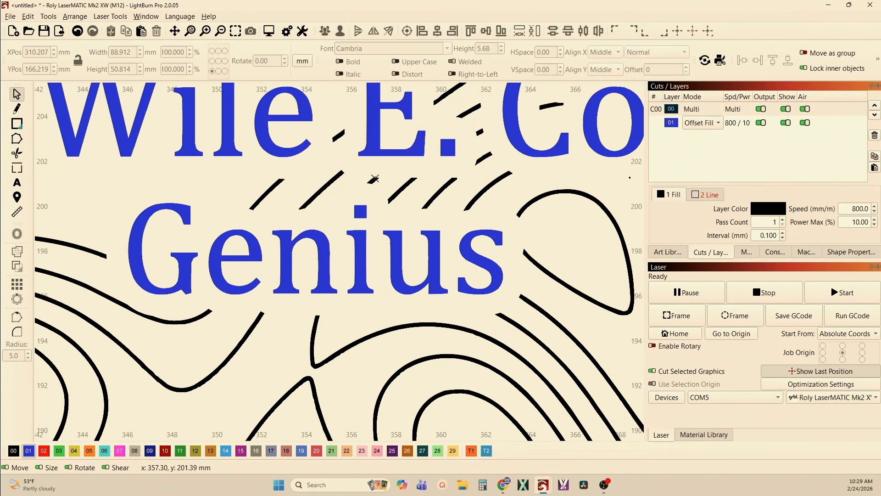
scroll(374, 178, down, 8)
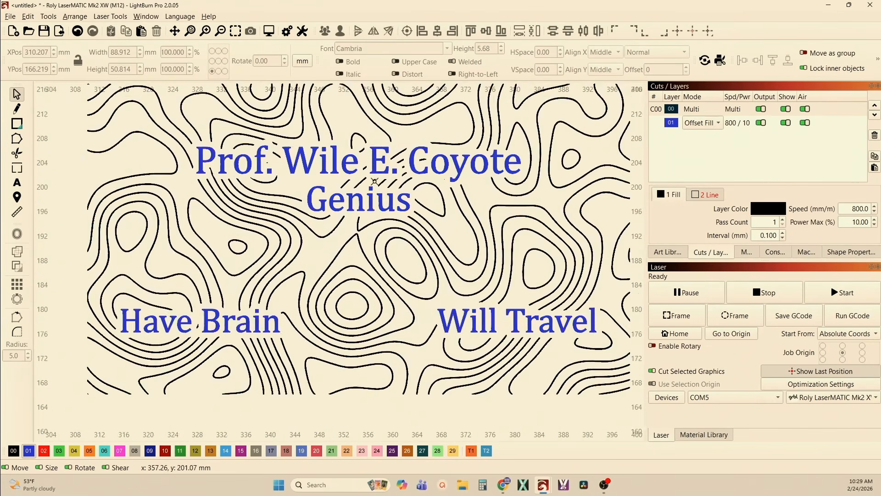
scroll(386, 169, down, 3)
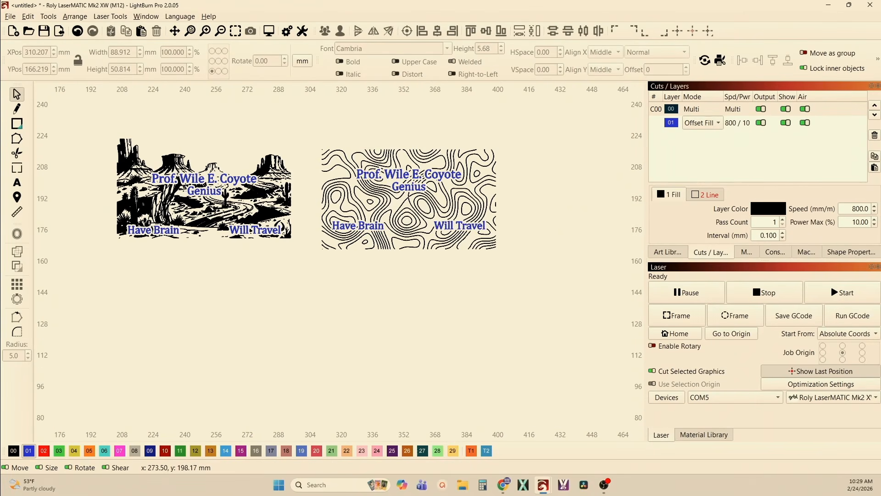
scroll(132, 182, up, 9)
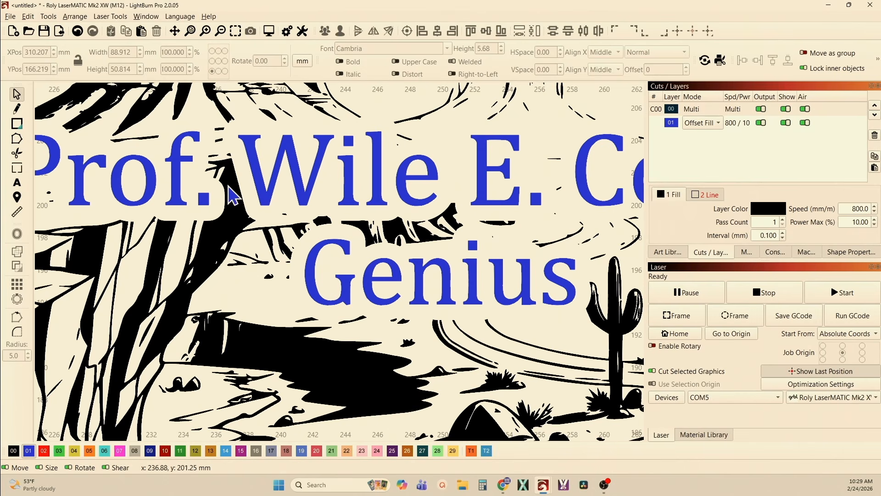
scroll(230, 175, down, 6)
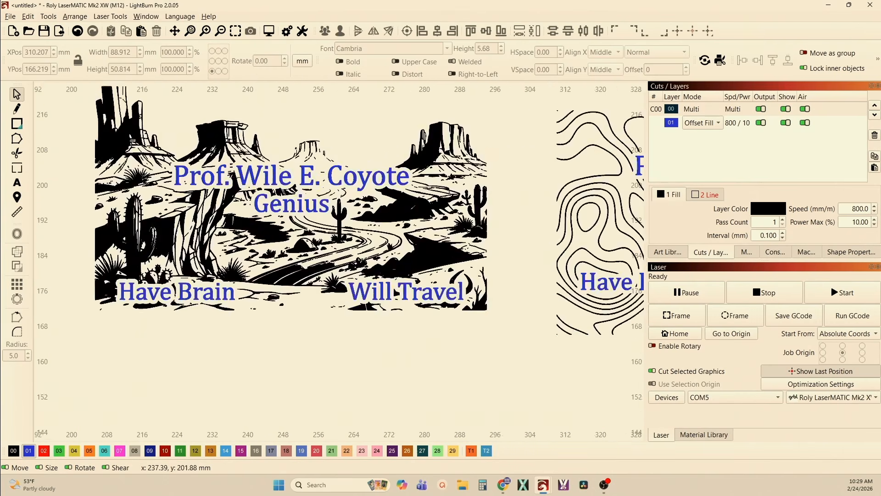
Move the finished pair of artworks to the upper-right area of the laser bed, at about X 377, Y 314 mm.
scroll(236, 177, down, 7)
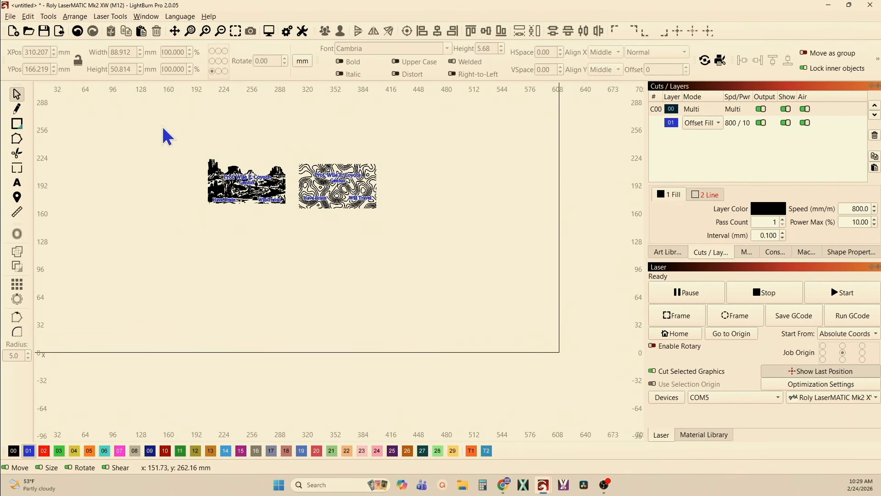
drag(163, 129, 428, 186)
scroll(422, 232, down, 5)
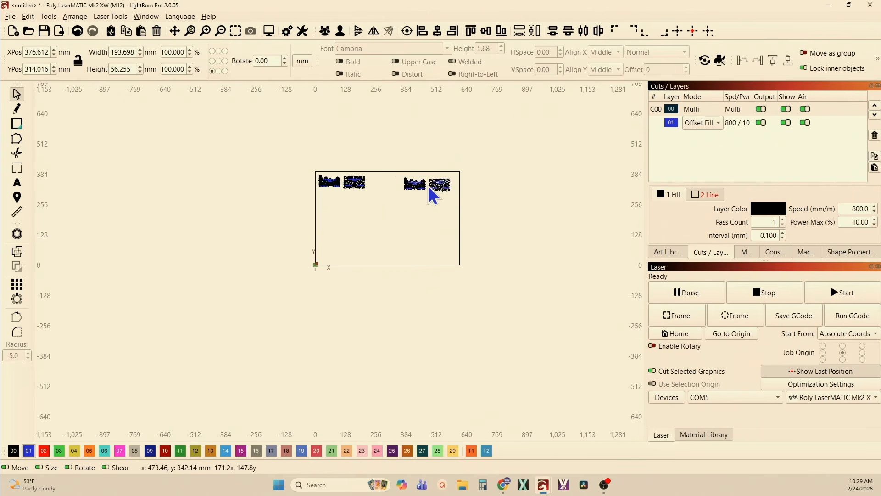
Move the untouched pair of artworks from the bed's upper-left corner to its middle, at about X 200, Y 153 mm.
drag(265, 144, 380, 209)
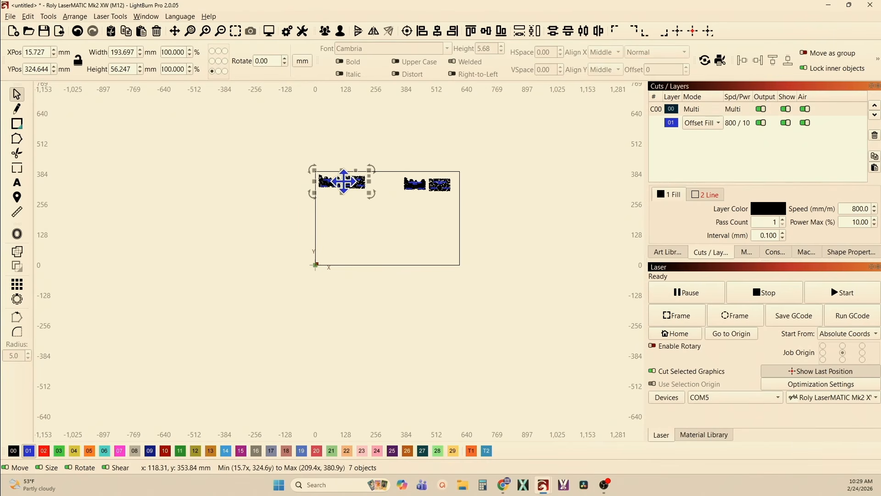
drag(344, 182, 387, 225)
scroll(387, 229, up, 10)
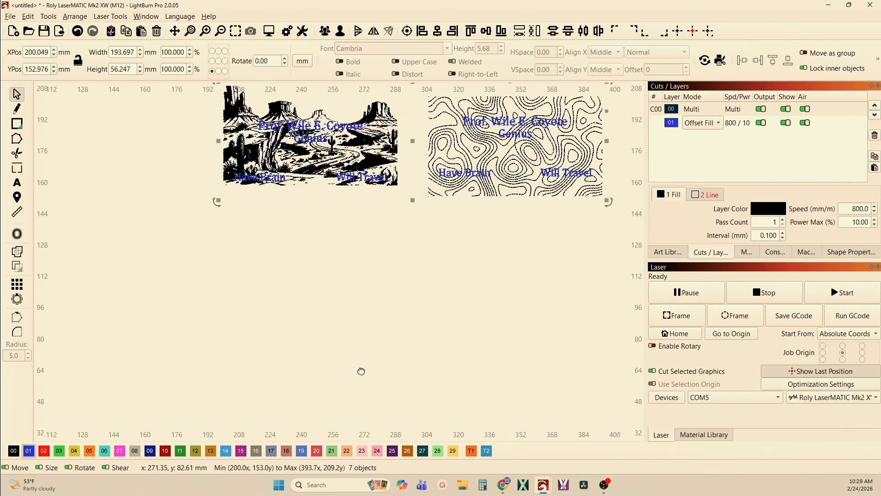
drag(361, 371, 360, 374)
click(342, 294)
drag(319, 299, 318, 380)
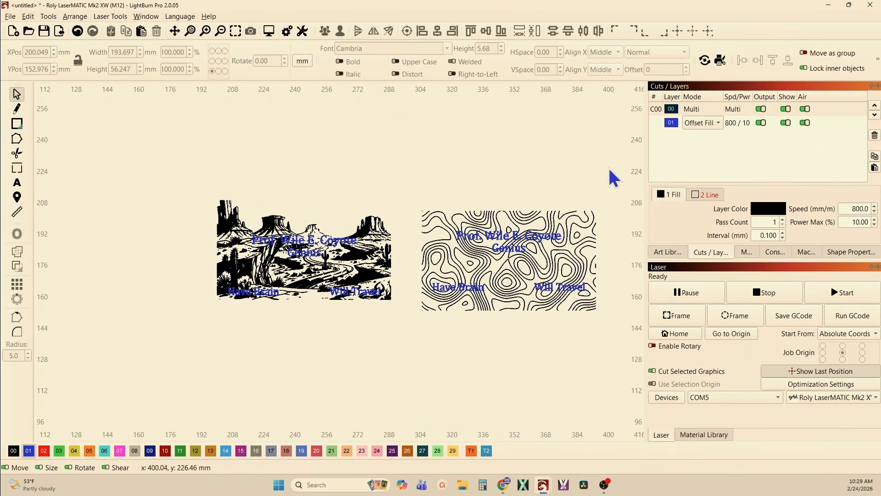
Hide the black background layer and select the four text objects belonging to the desert artwork.
click(784, 109)
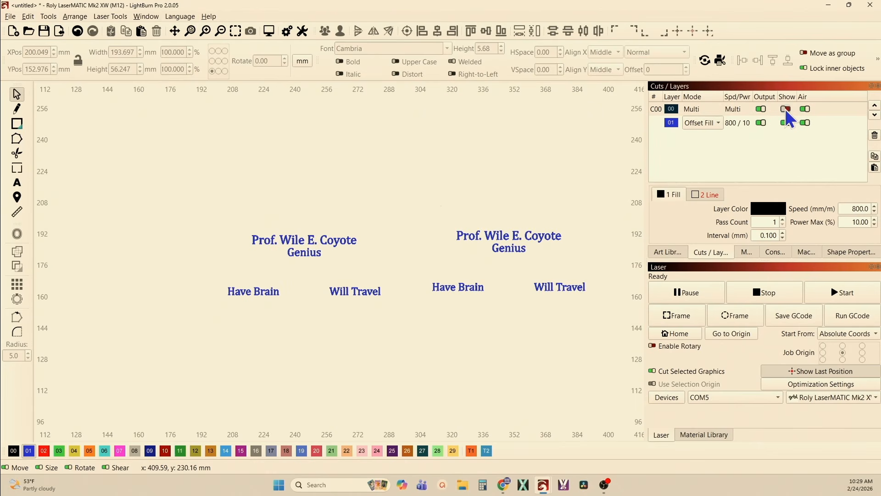
drag(185, 199, 332, 334)
right_click(333, 333)
click(329, 337)
drag(206, 202, 411, 335)
scroll(372, 279, up, 2)
scroll(373, 282, up, 1)
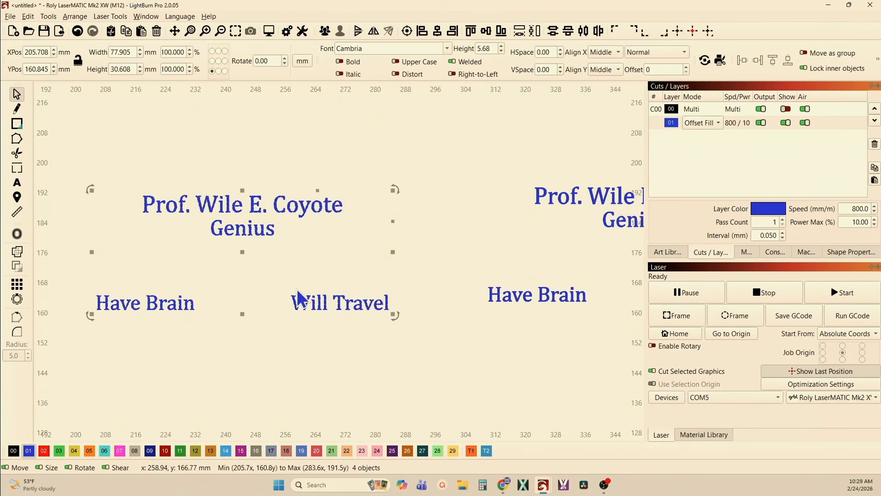
drag(296, 288, 339, 292)
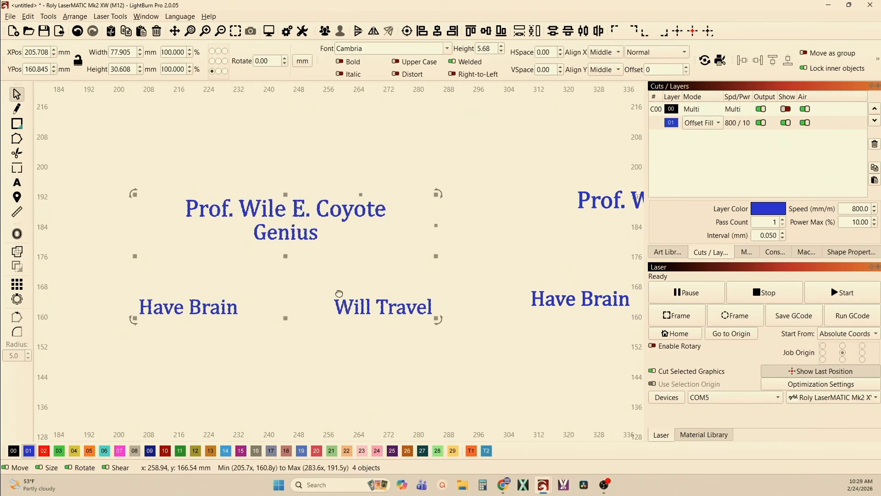
Preview a 1 mm outward offset on the selected text and examine the gaps in and around the letters.
click(17, 234)
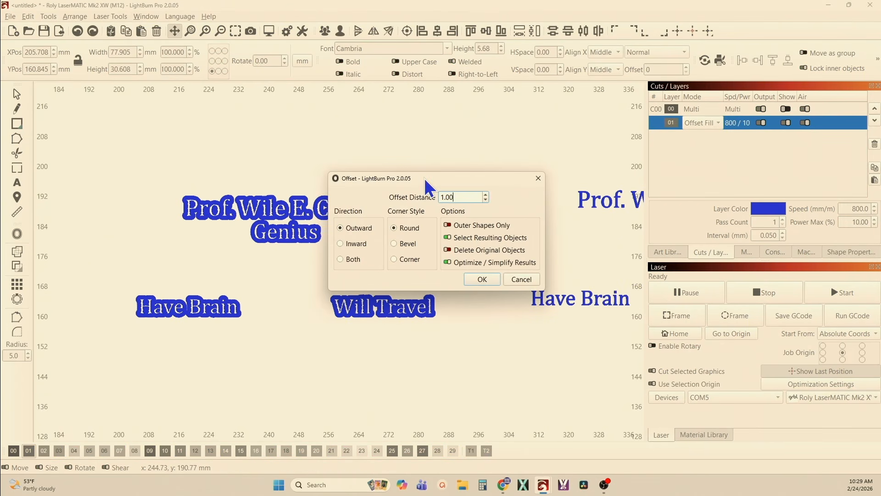
drag(424, 177, 538, 157)
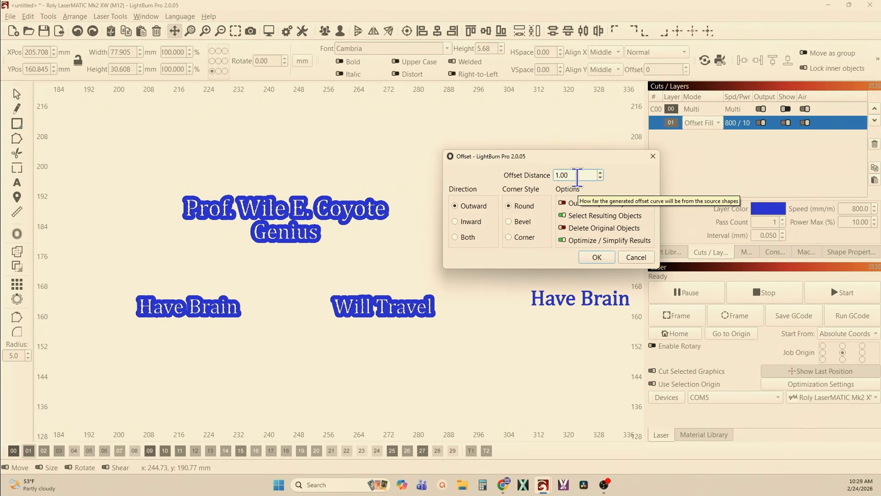
scroll(236, 204, up, 6)
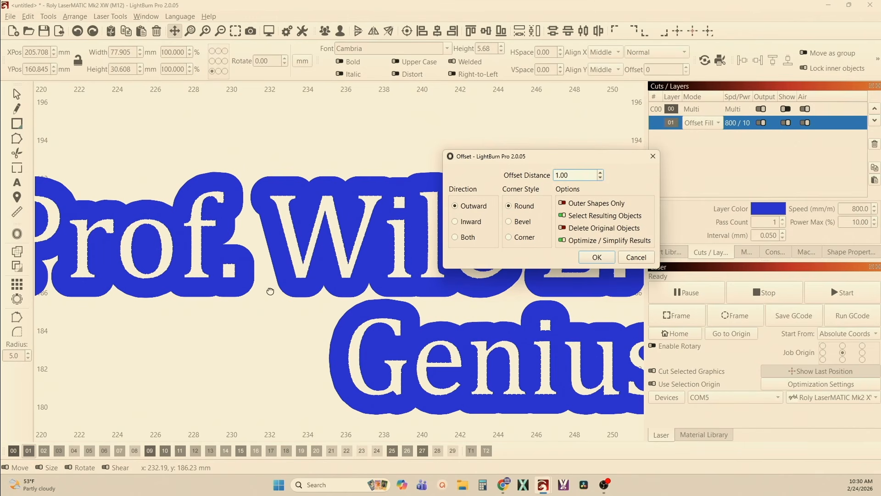
scroll(236, 241, down, 5)
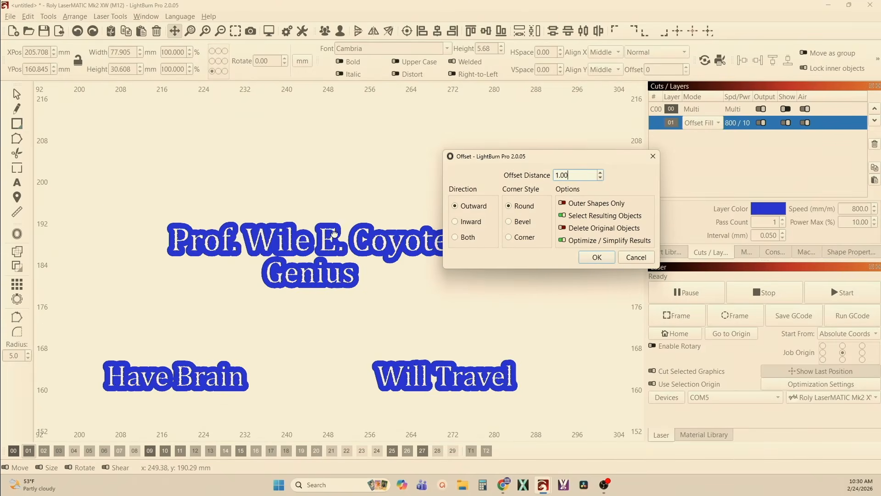
scroll(340, 247, up, 2)
scroll(340, 247, up, 5)
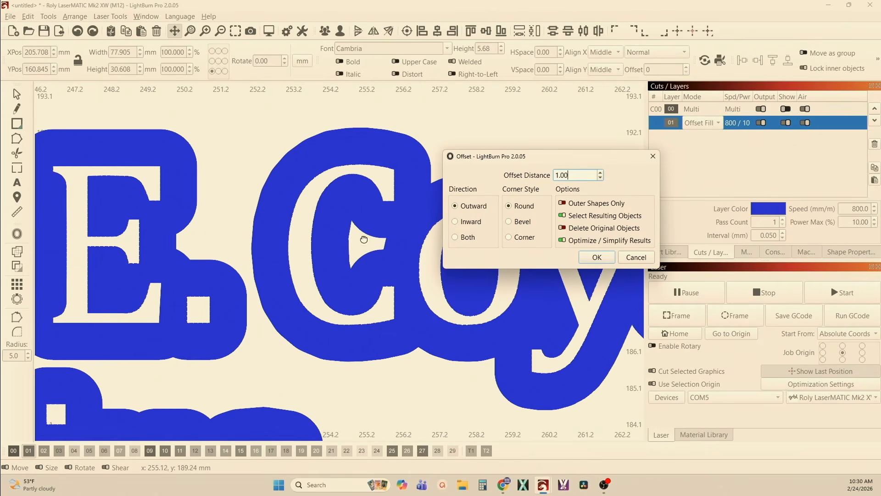
scroll(359, 247, down, 5)
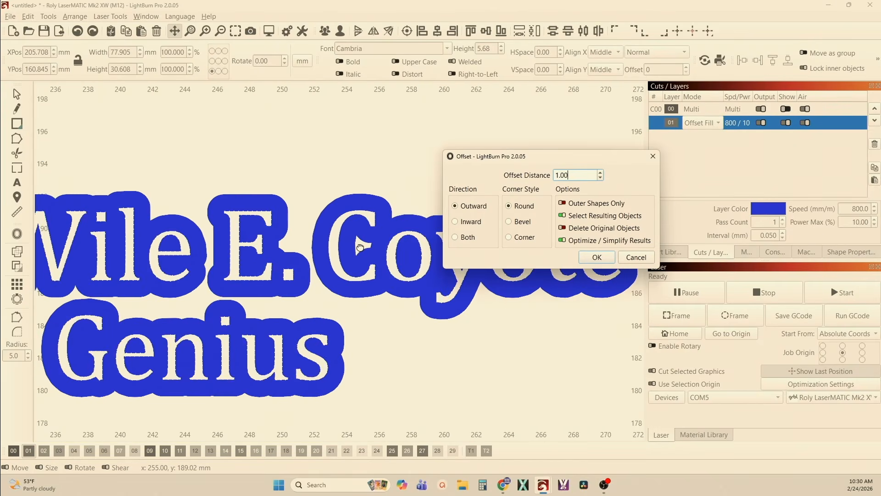
Preview the outward offset at 2 mm and examine the notches along the outline around the words.
click(600, 173)
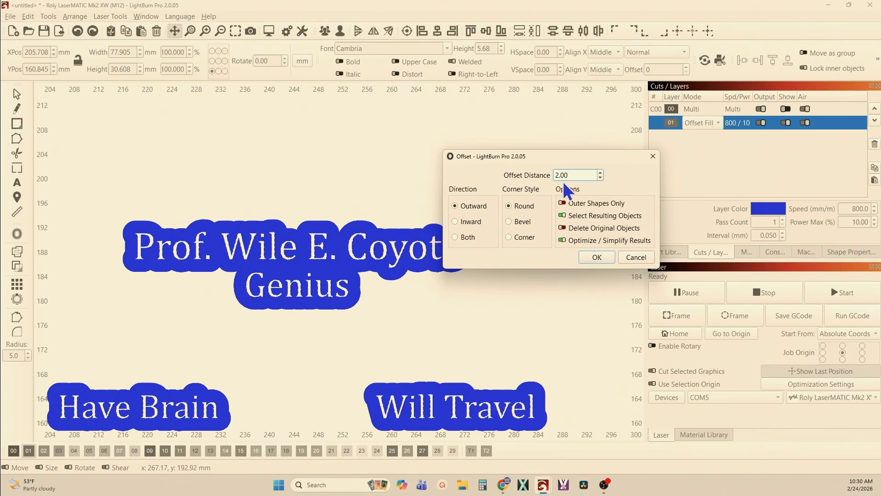
scroll(235, 282, down, 2)
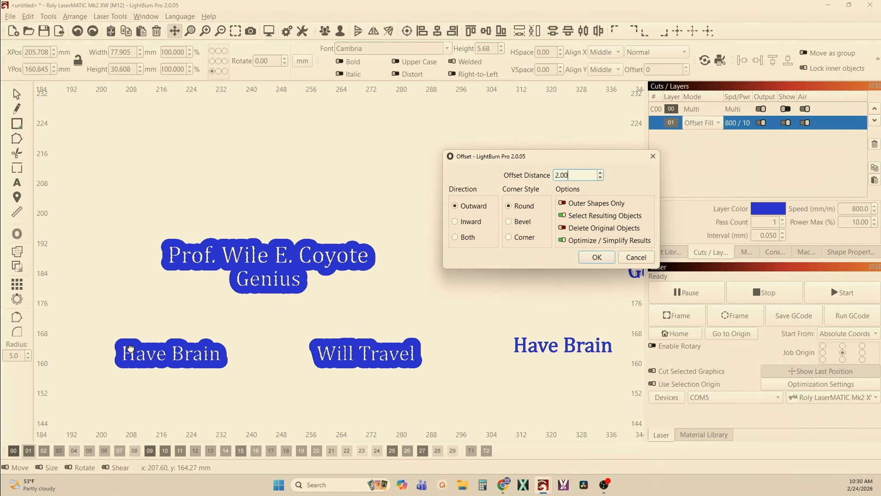
scroll(214, 277, up, 3)
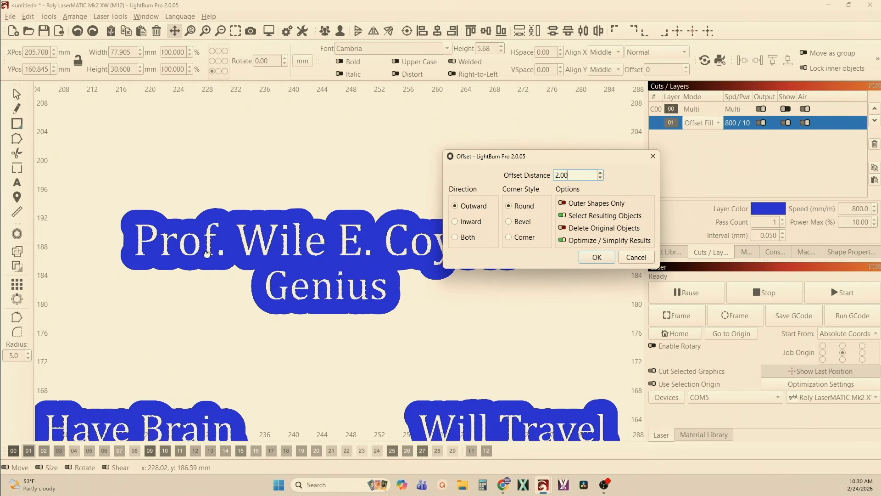
drag(186, 189, 78, 213)
scroll(79, 213, down, 1)
drag(78, 254, 140, 253)
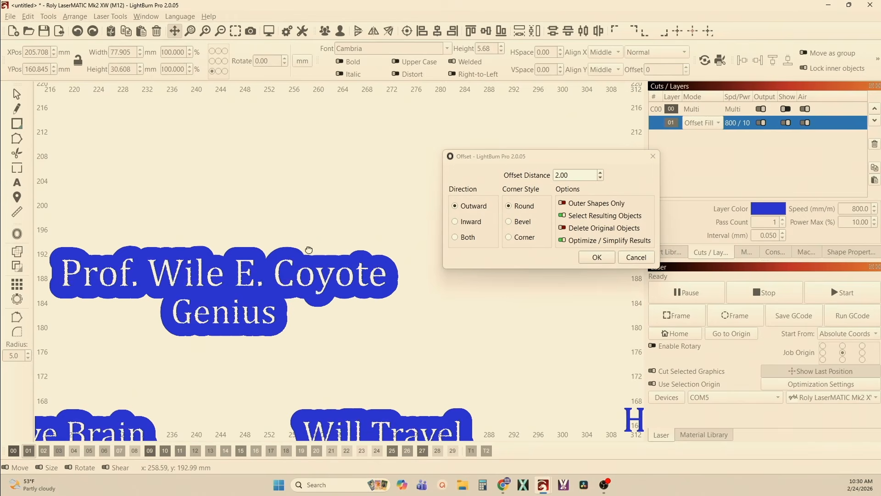
scroll(271, 249, up, 5)
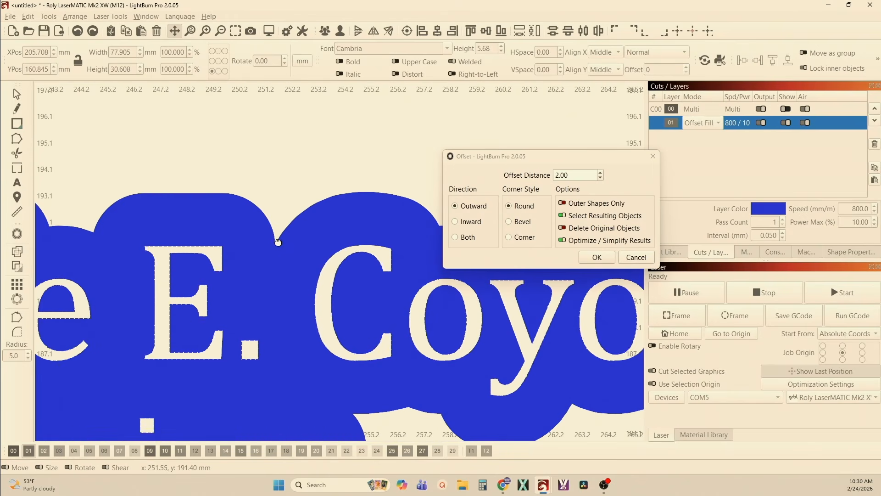
scroll(283, 246, down, 8)
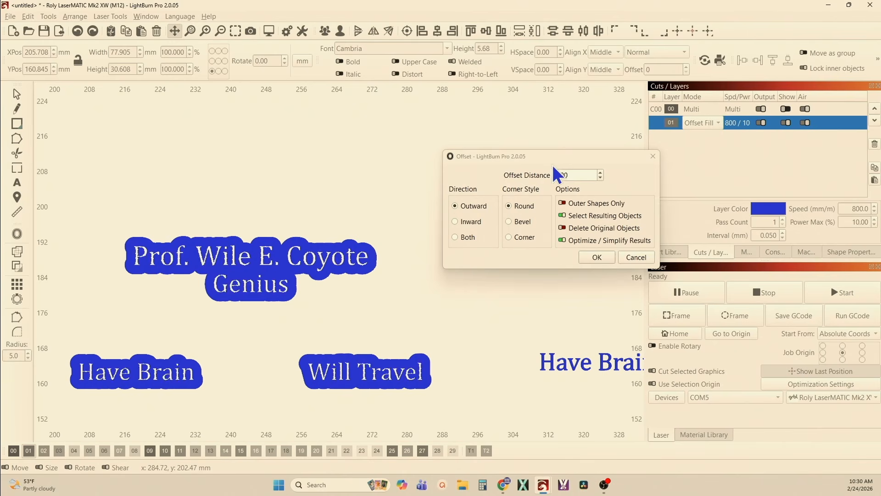
Apply a 3 mm outward offset with round corners to the desert artwork's text and to the contour-line artwork's text.
click(601, 173)
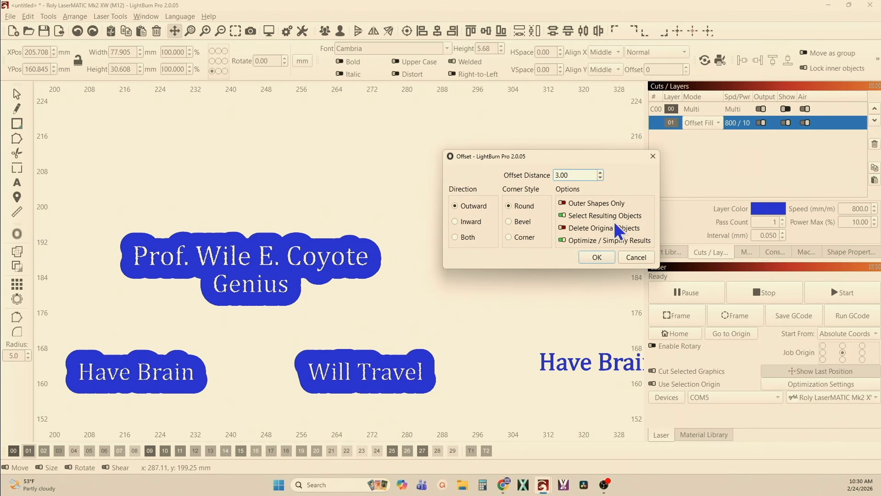
click(596, 257)
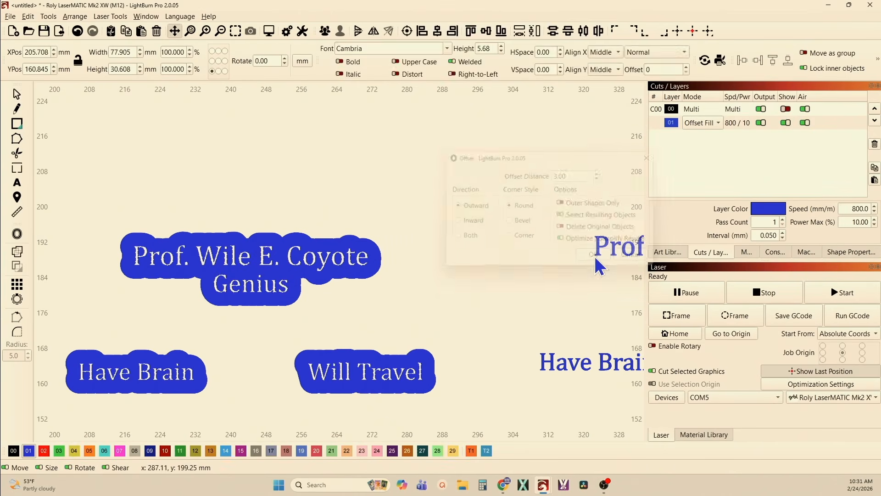
scroll(393, 285, down, 4)
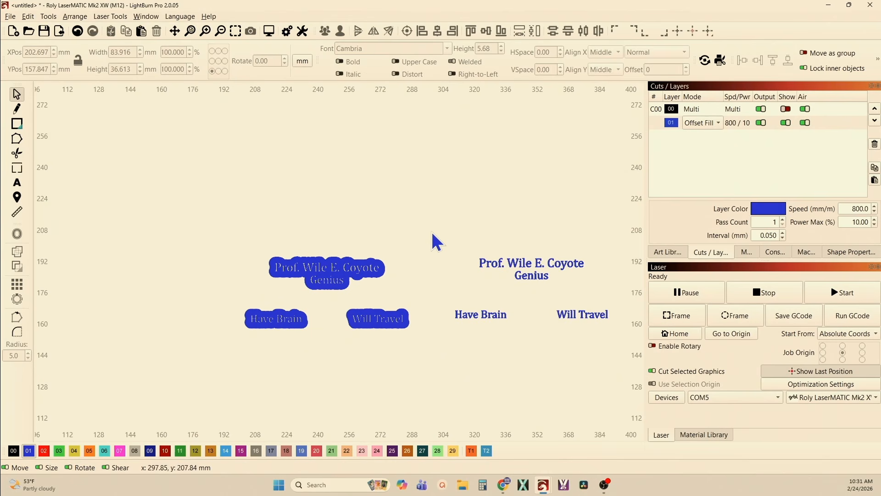
drag(430, 231, 634, 353)
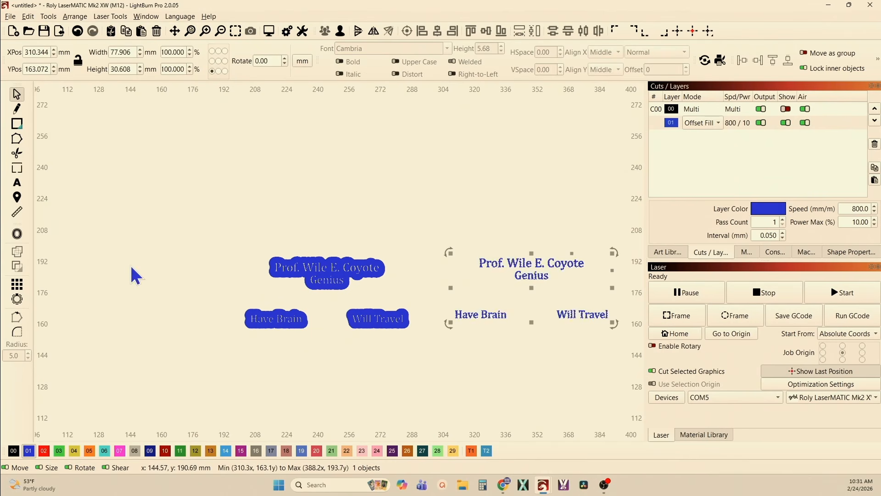
click(19, 233)
click(131, 225)
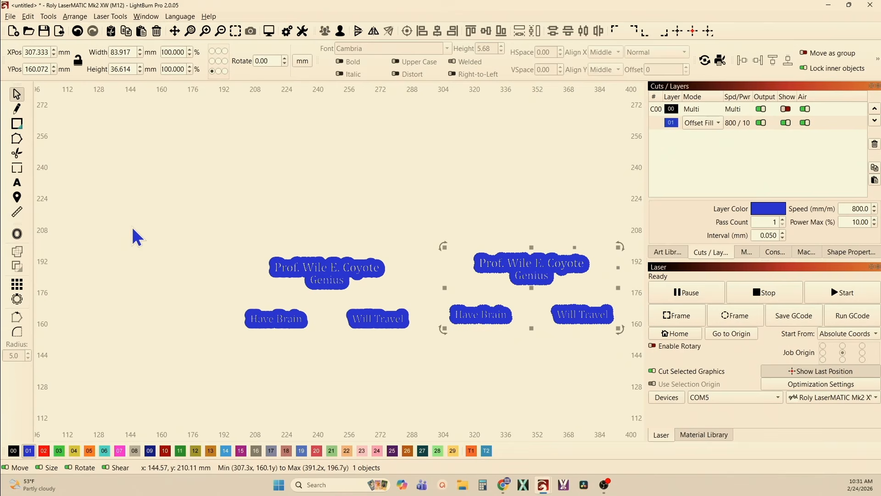
Offset the desert text's outline inward by 2 mm with round corners, deleting the original outline.
scroll(326, 268, up, 2)
scroll(327, 268, up, 3)
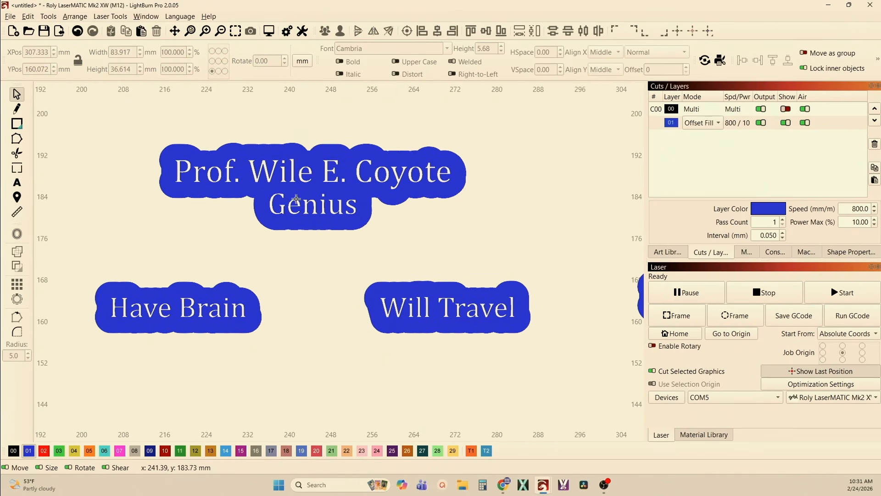
click(233, 196)
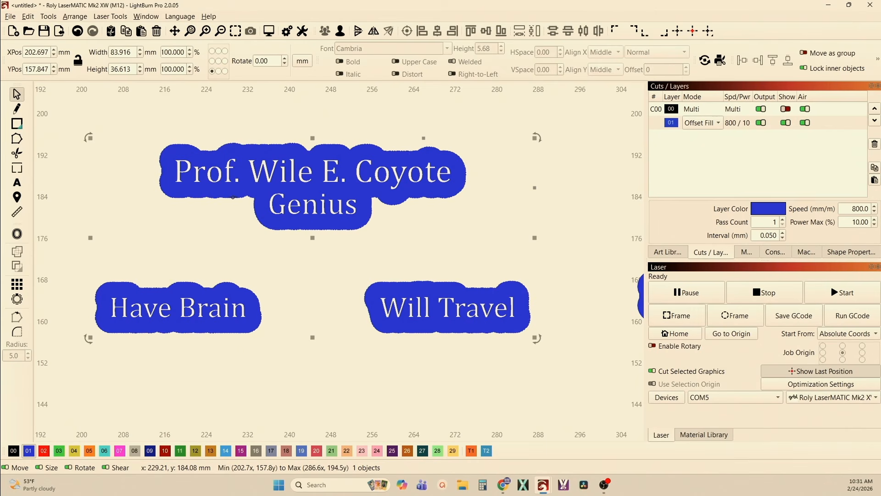
click(17, 233)
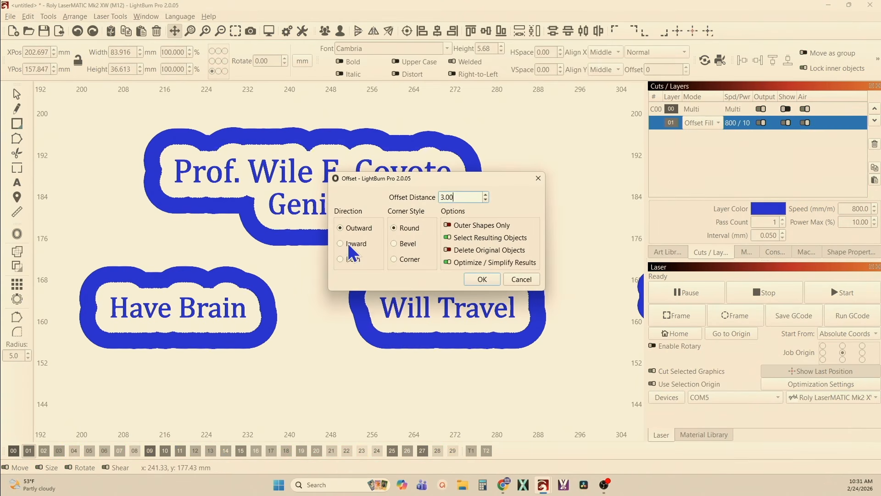
click(341, 243)
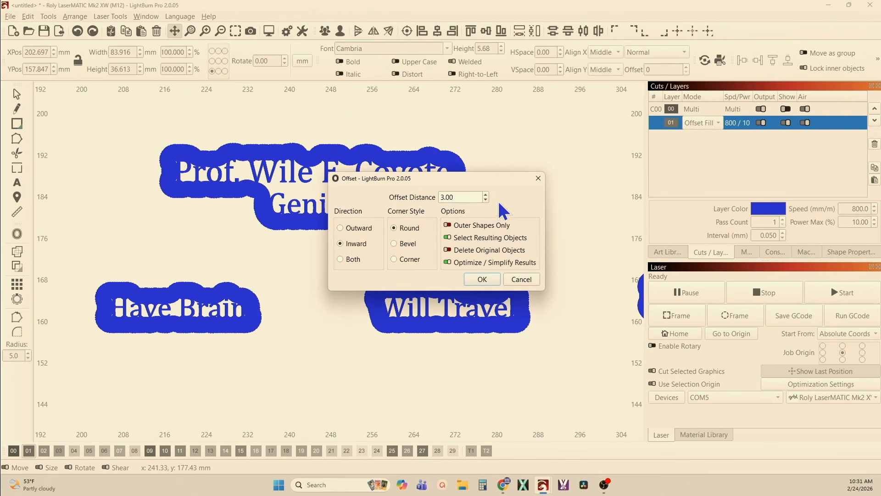
click(485, 200)
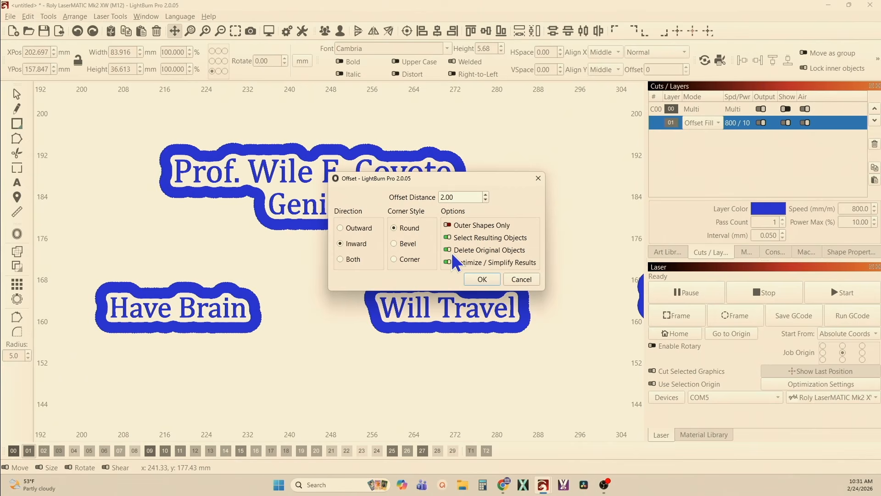
click(480, 278)
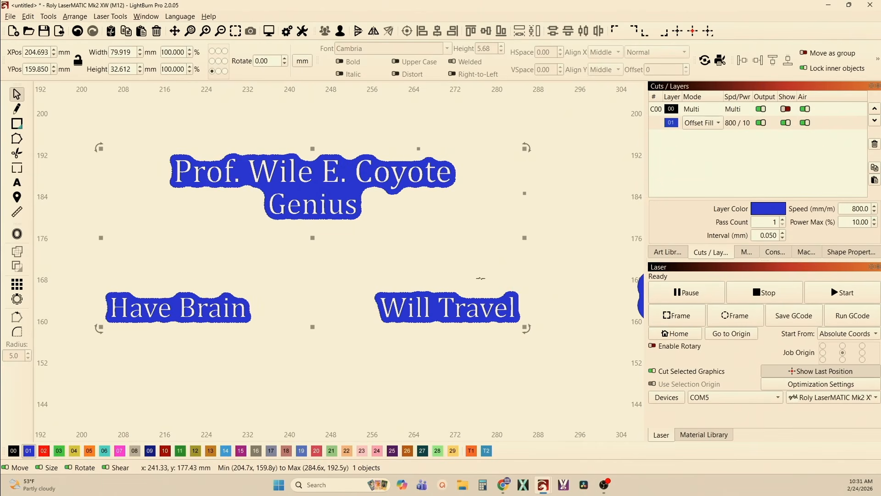
Apply the same 2 mm inward offset to the contour-line text's outline, replacing the original, and clear the selection.
scroll(502, 270, down, 2)
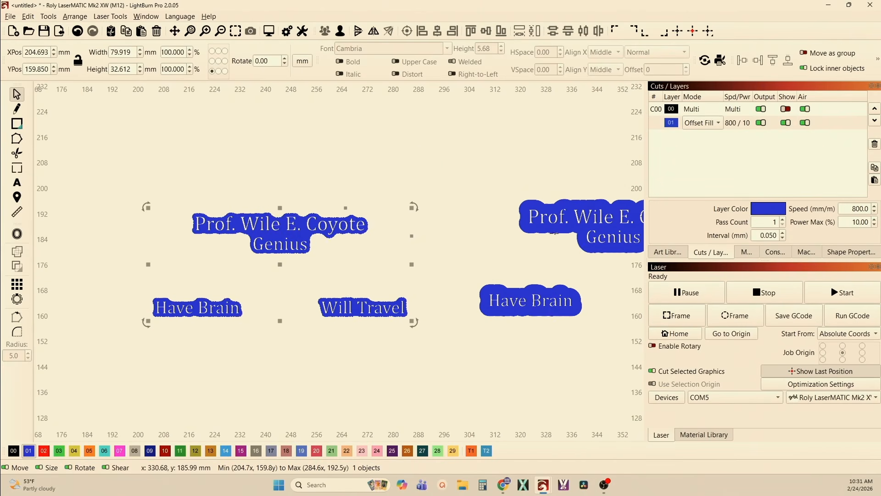
click(554, 232)
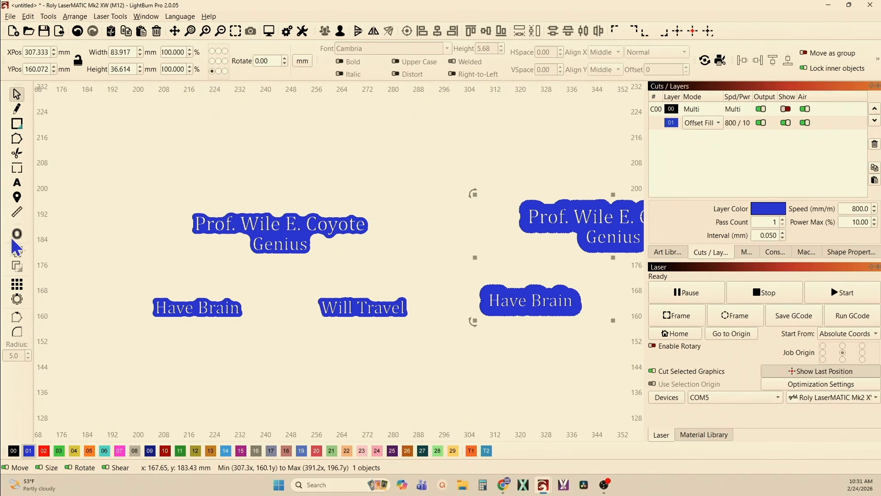
key(ctrl+z)
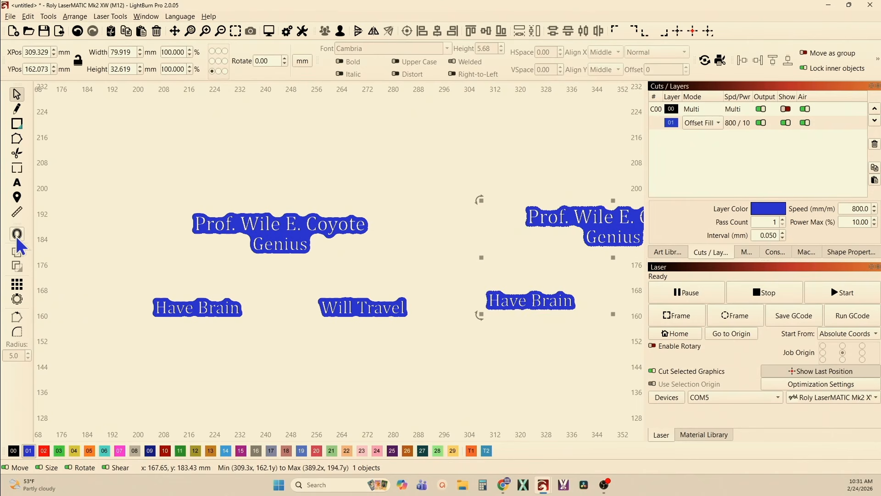
click(211, 179)
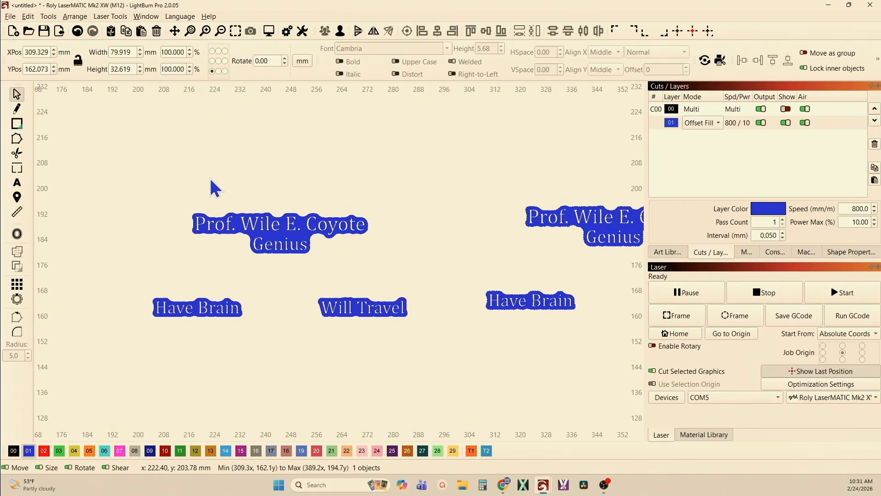
Show the black background layer again and subtract the text's smoothed outline from the desert background.
click(785, 109)
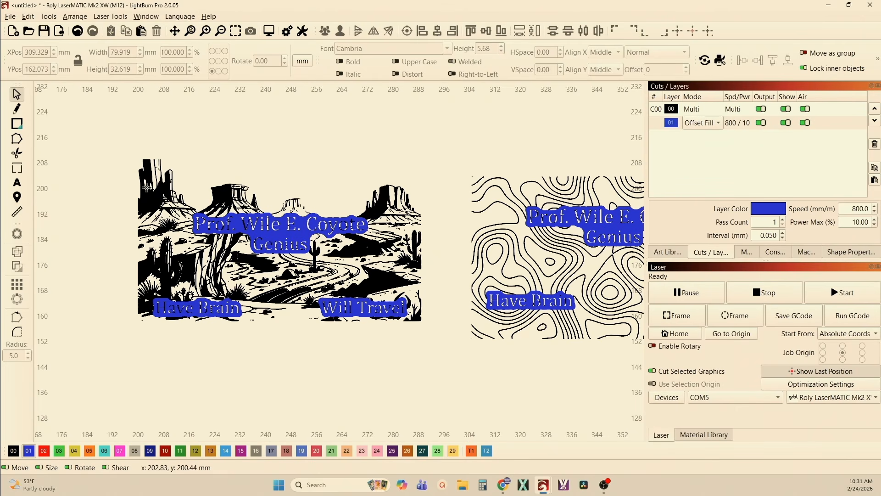
click(155, 190)
scroll(286, 213, up, 10)
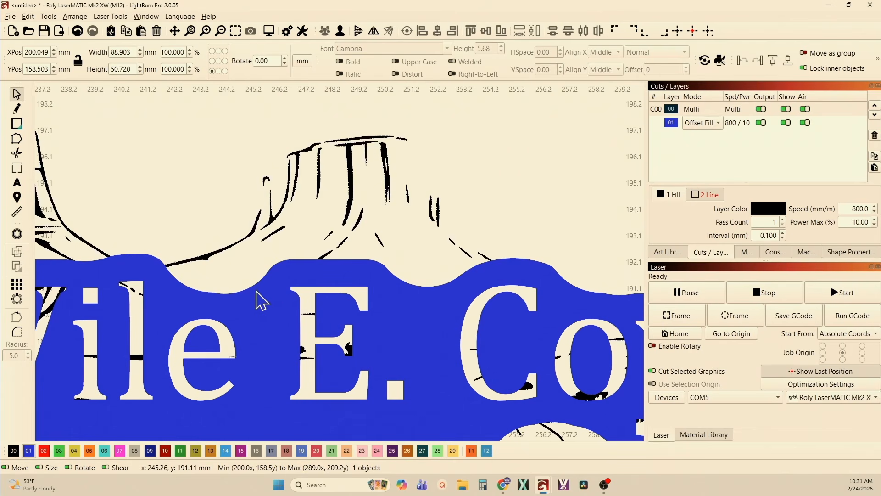
shift+click(249, 288)
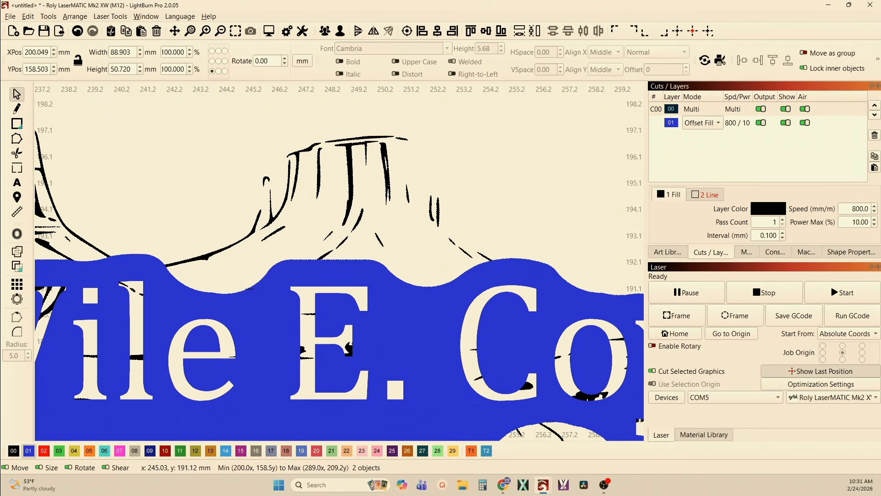
click(18, 266)
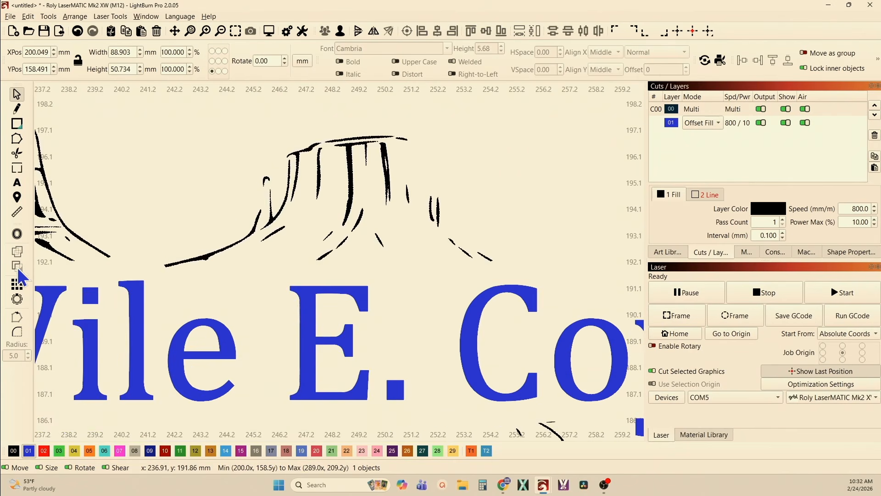
Subtract the text's smoothed outline from the contour-line background.
scroll(224, 275, down, 8)
scroll(555, 262, up, 6)
drag(552, 262, 247, 249)
scroll(246, 249, down, 4)
click(301, 242)
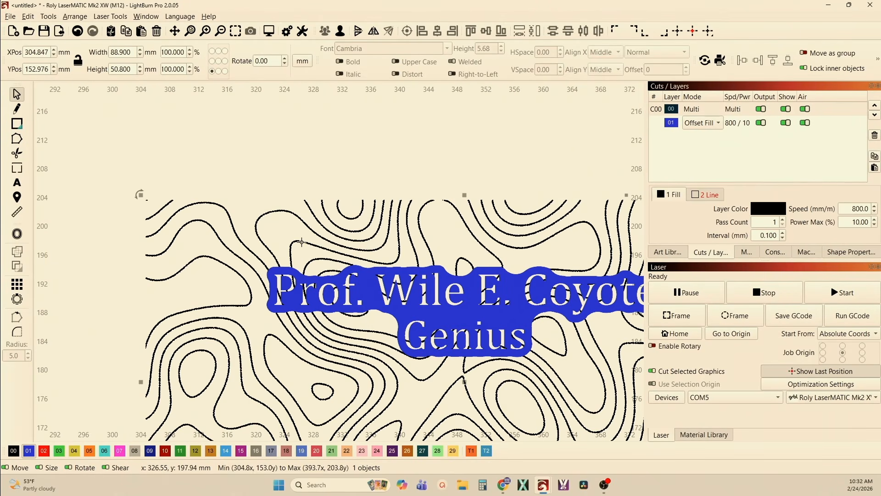
scroll(410, 266, up, 6)
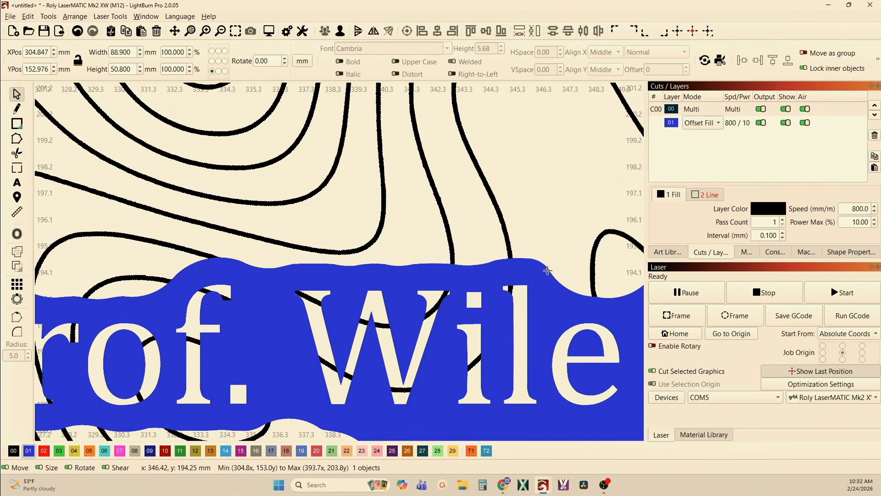
shift+click(551, 273)
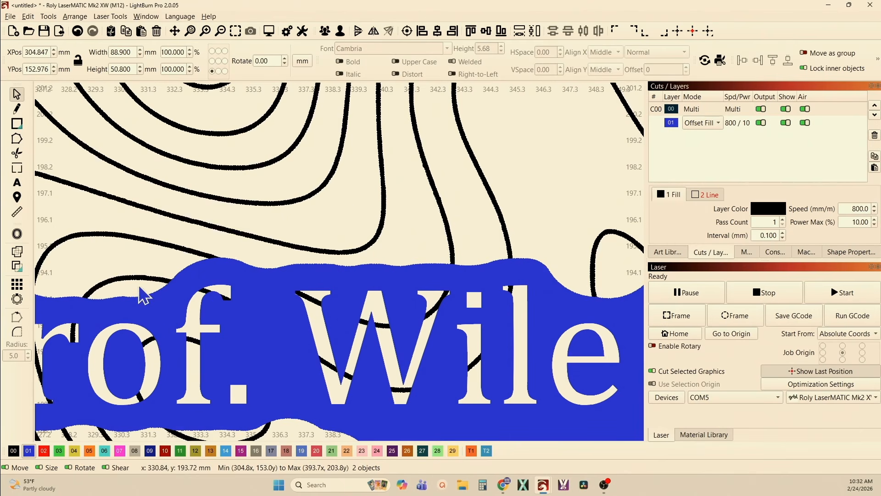
click(17, 267)
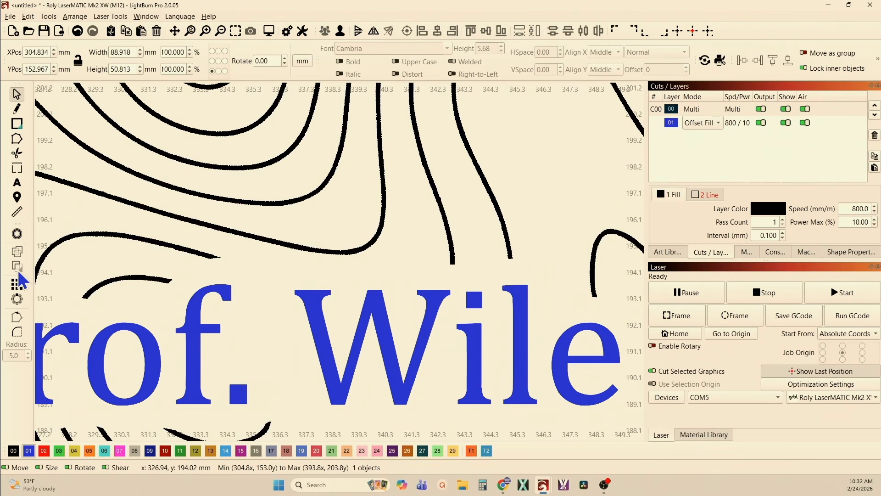
Examine the cleared margins around the text on both the desert and the contour-line artwork.
scroll(317, 278, down, 5)
scroll(315, 273, down, 1)
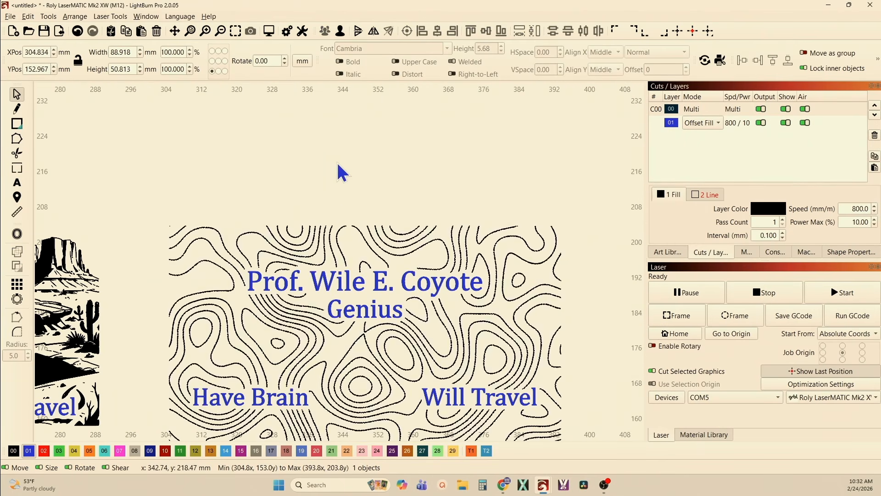
scroll(417, 203, down, 2)
drag(131, 270, 207, 270)
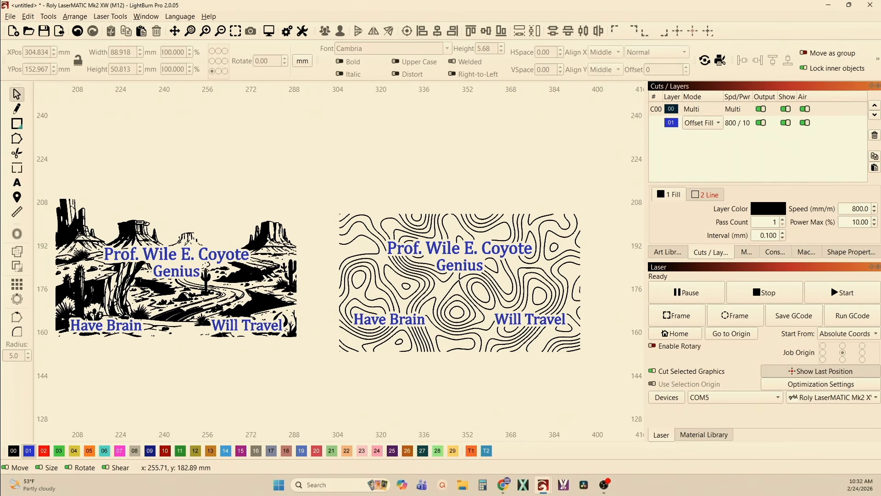
scroll(183, 261, up, 3)
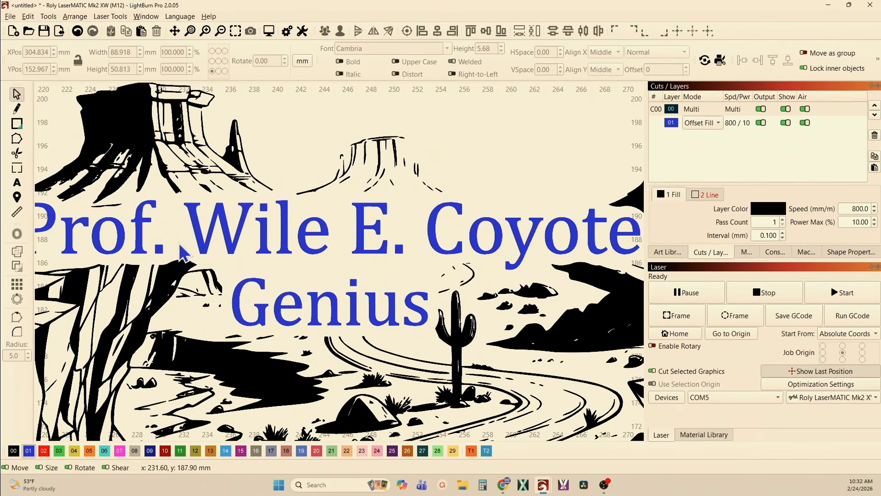
scroll(179, 248, down, 2)
scroll(183, 252, down, 2)
scroll(419, 256, up, 3)
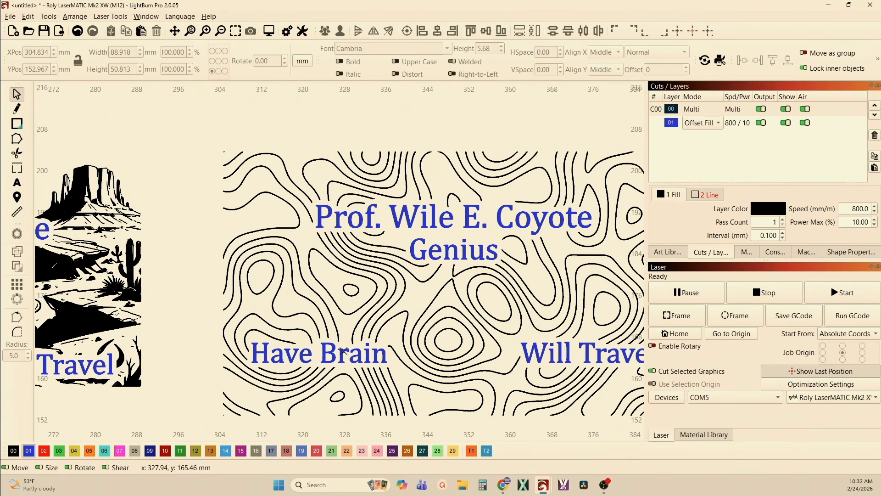
Move the desert and contour-line artworks together to directly below the earlier pair, at about X 375 mm, Y 257 mm.
scroll(412, 362, down, 4)
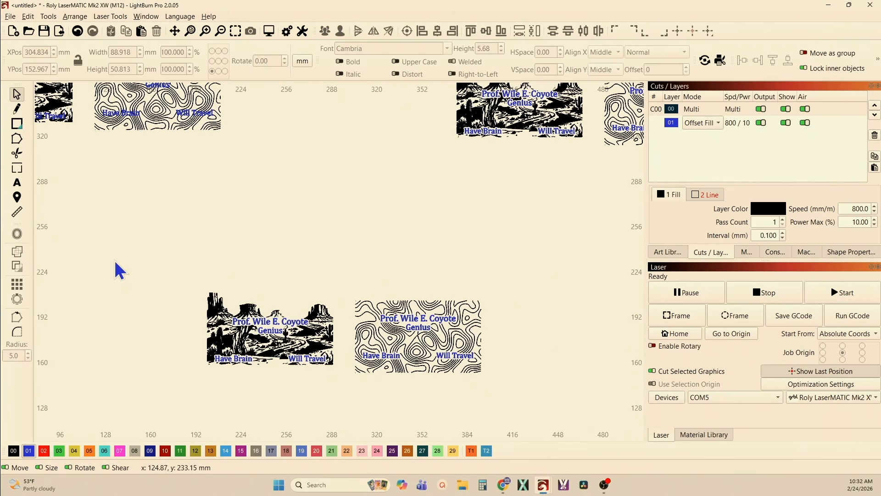
drag(134, 266, 528, 417)
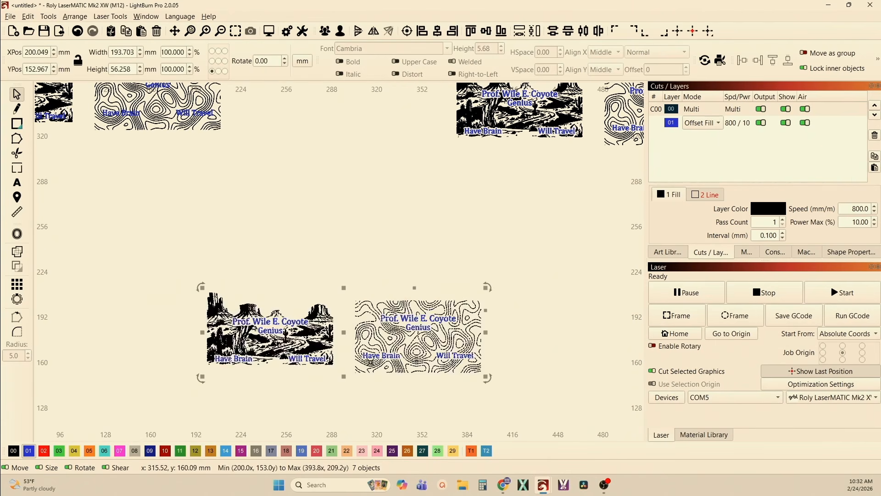
drag(356, 349, 490, 197)
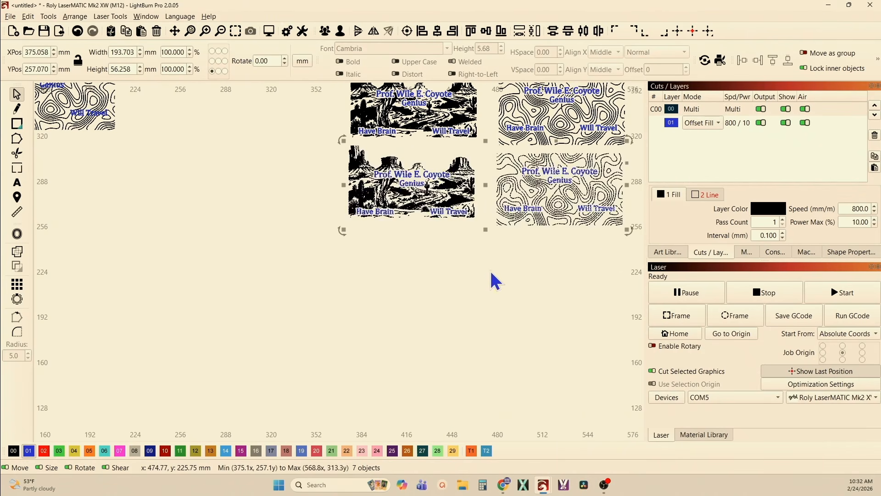
Compare the text margins of the smoothed-outline artworks with those of the earlier pair above them.
scroll(491, 279, up, 3)
scroll(325, 290, up, 4)
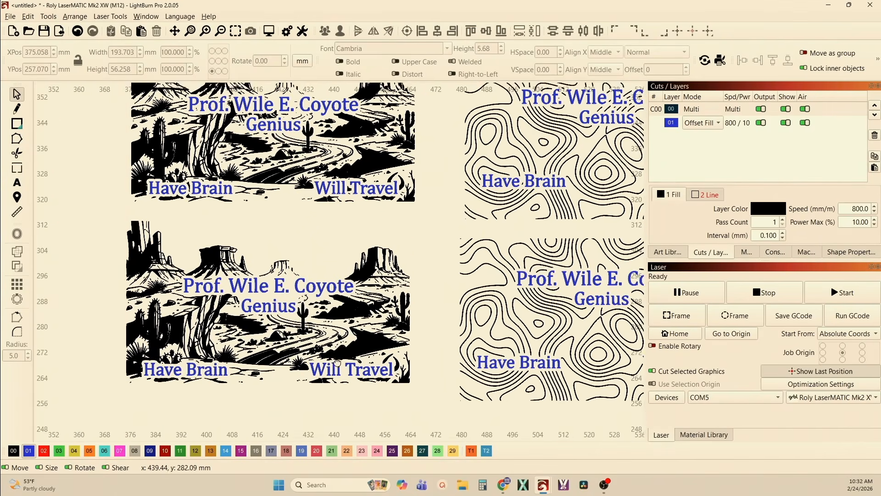
drag(245, 363, 252, 361)
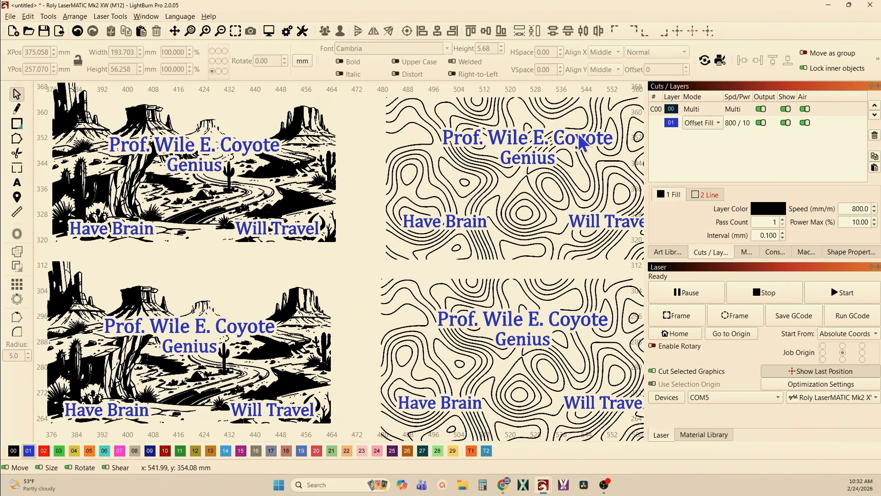
scroll(549, 333, up, 4)
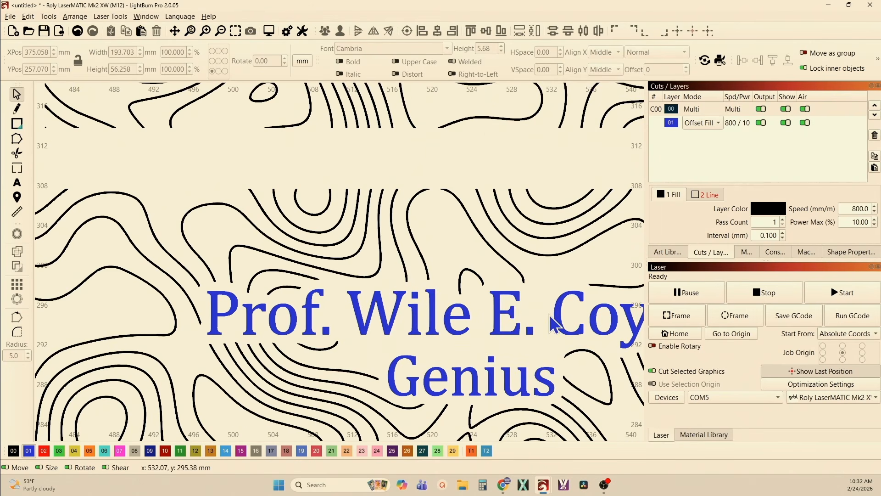
scroll(558, 315, down, 3)
right_click(546, 318)
drag(559, 257, 434, 374)
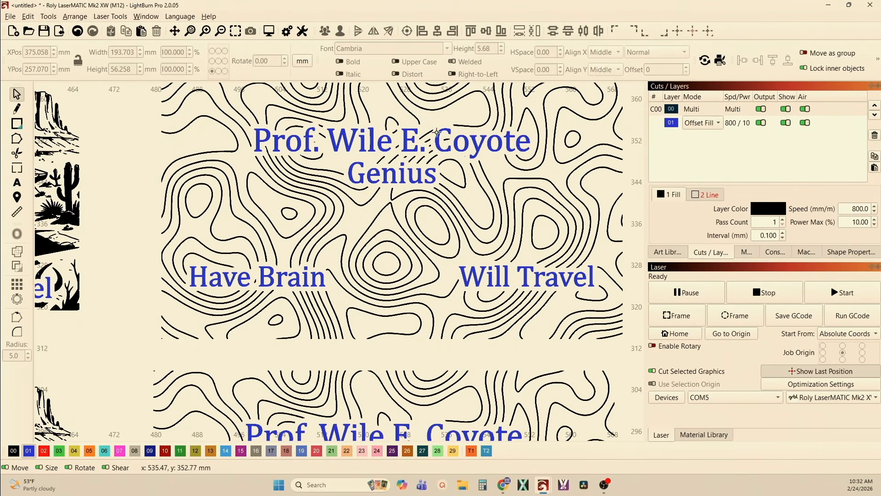
scroll(436, 132, up, 2)
scroll(421, 184, down, 5)
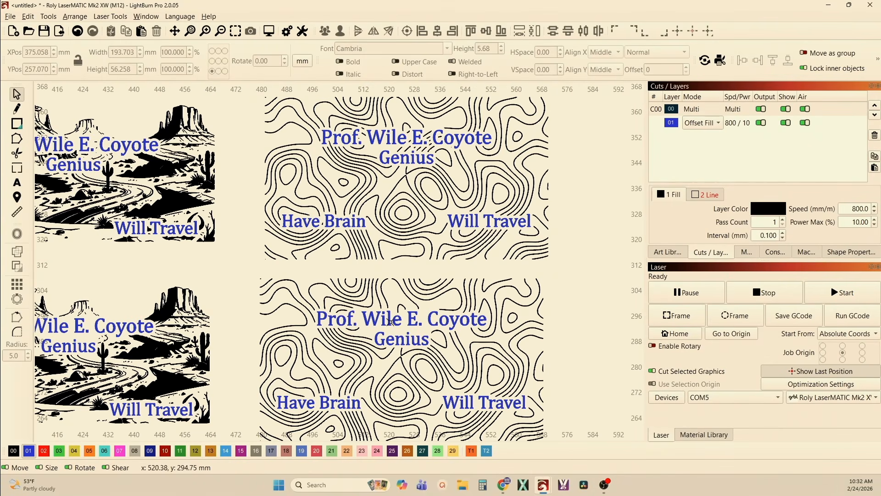